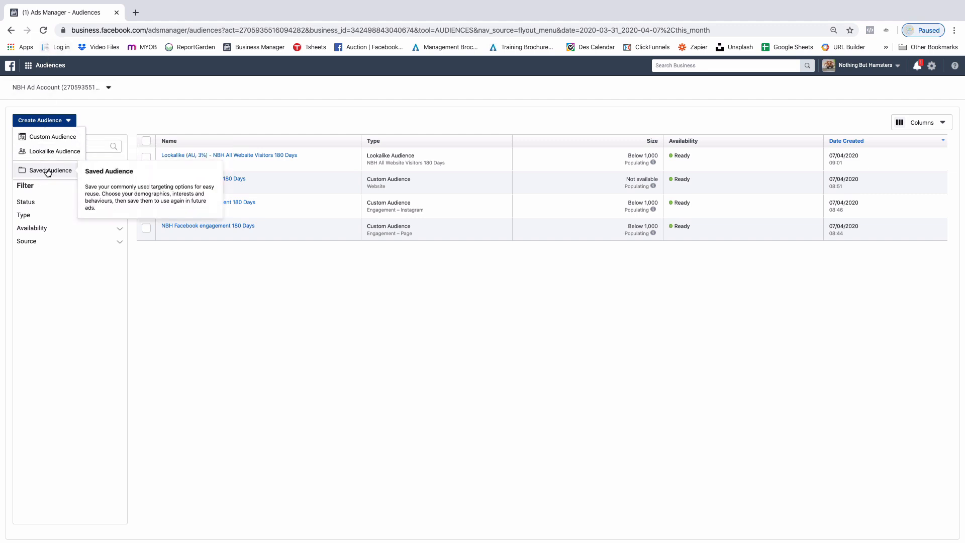
Start a new saved audience and include the NBH All Website Visitors, Instagram Engagement and Facebook engagement 180 Days custom audiences
click(48, 172)
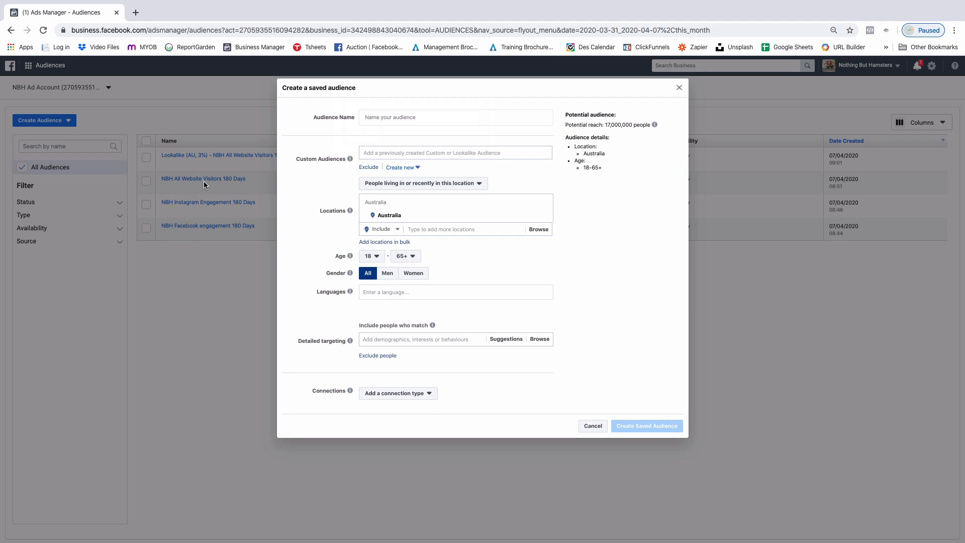
click(387, 154)
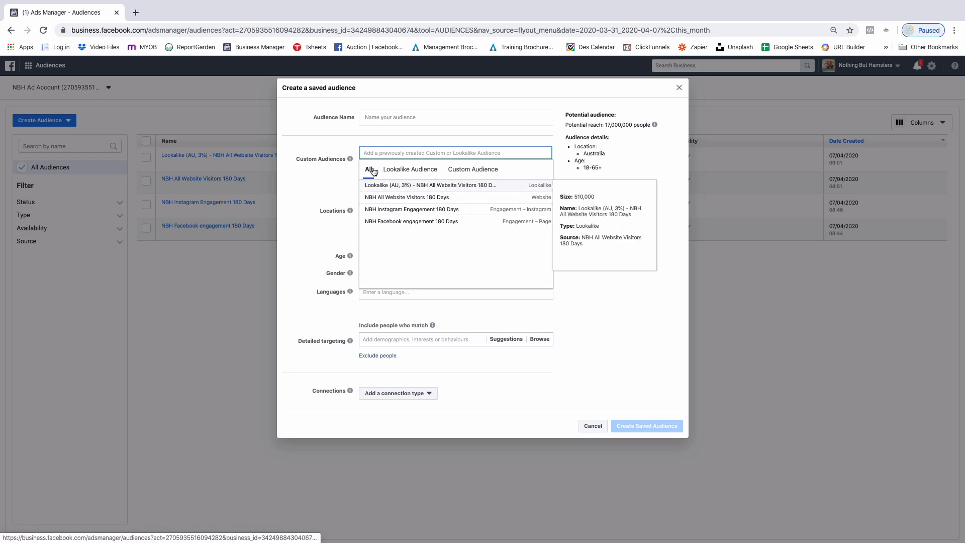
click(407, 170)
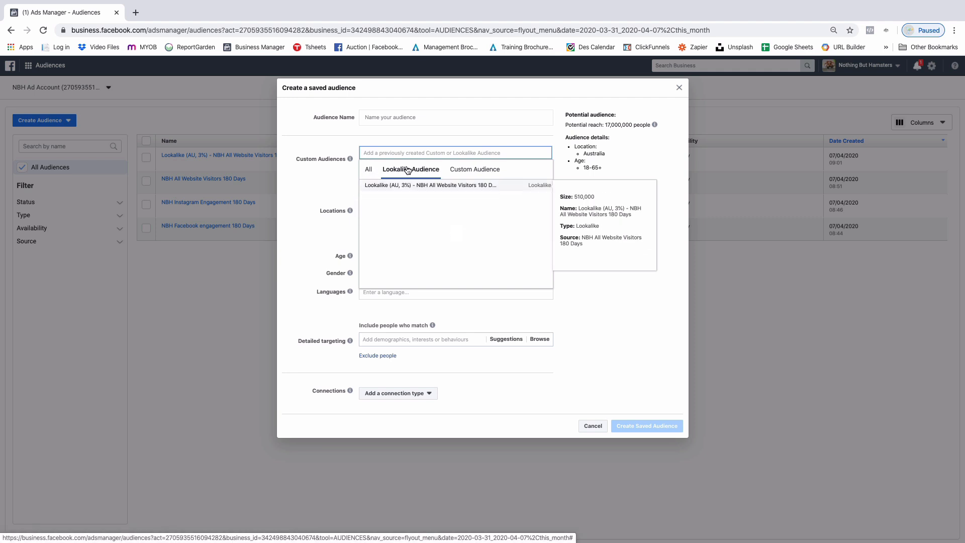
click(475, 170)
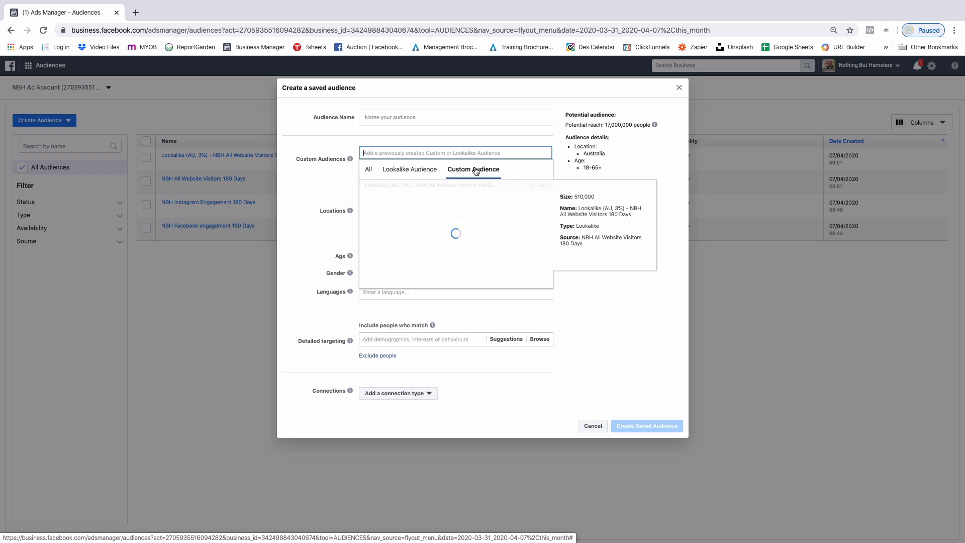
click(412, 186)
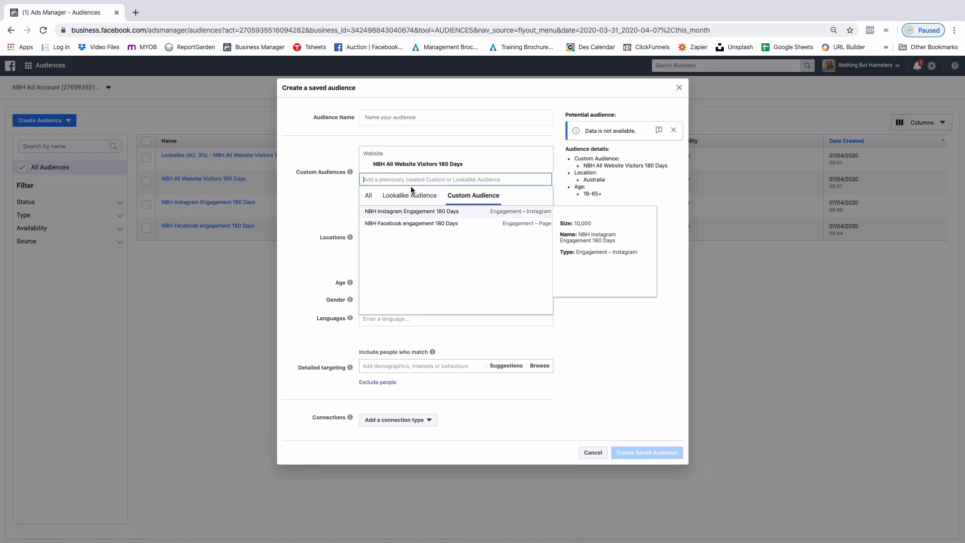
click(411, 211)
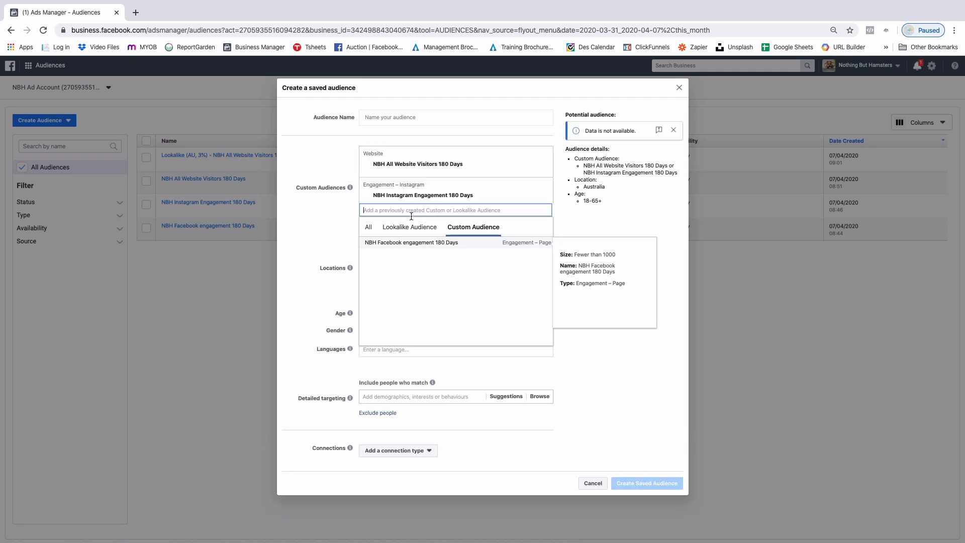
click(408, 243)
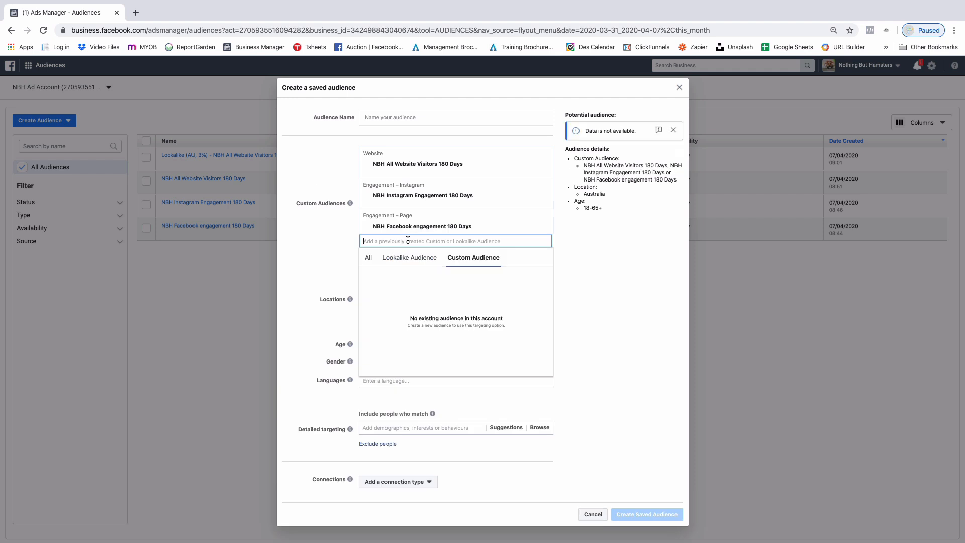
click(345, 248)
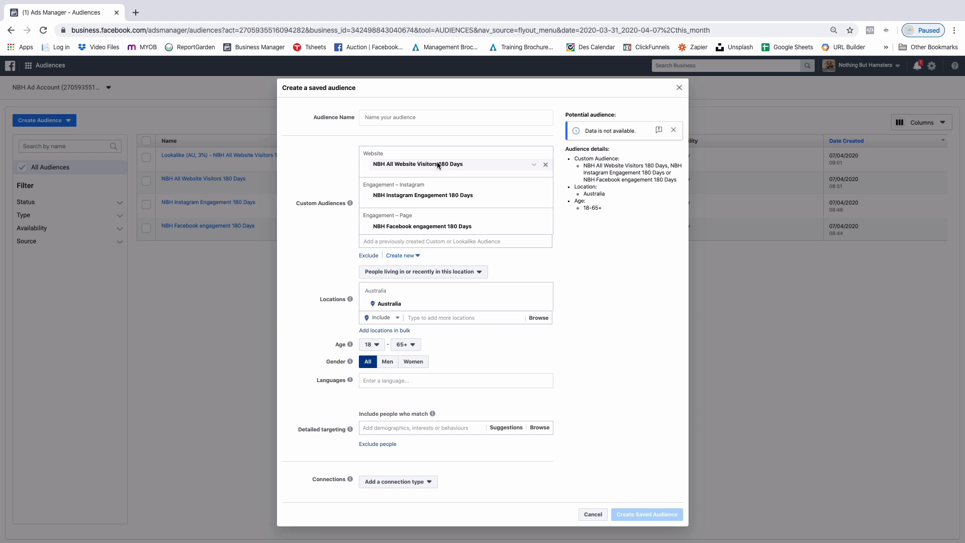
Name the audience "All Warm audiences. | All Australia" and create it
click(384, 116)
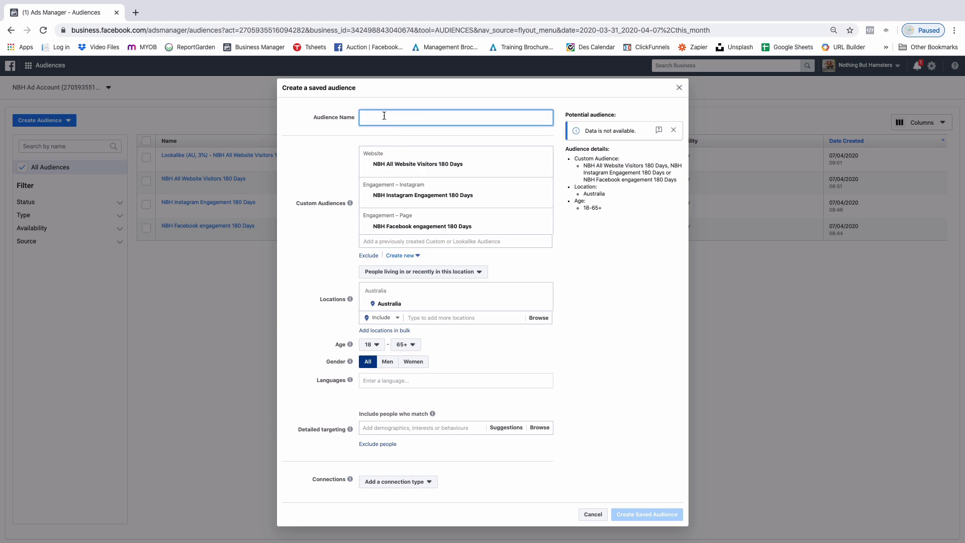
text(All Warm audiences. |)
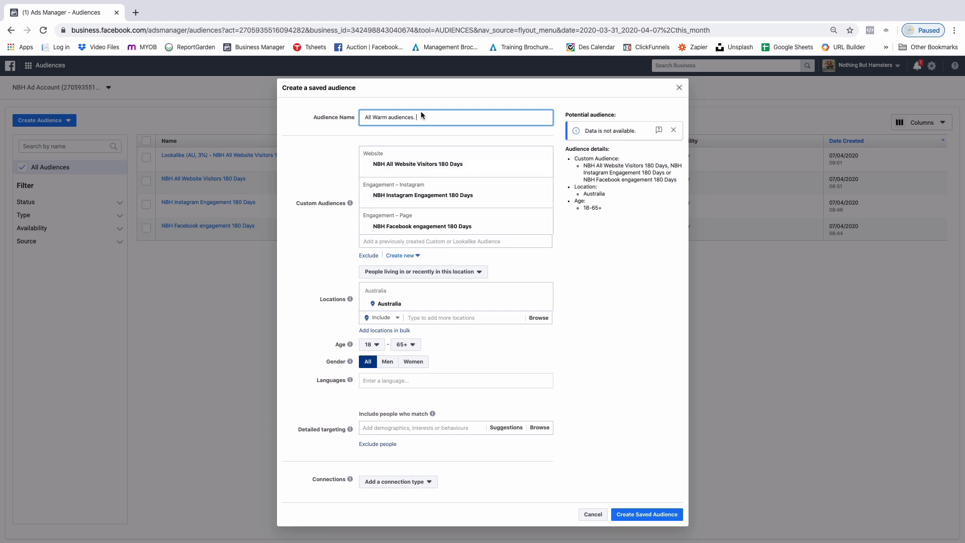
text(All Australia)
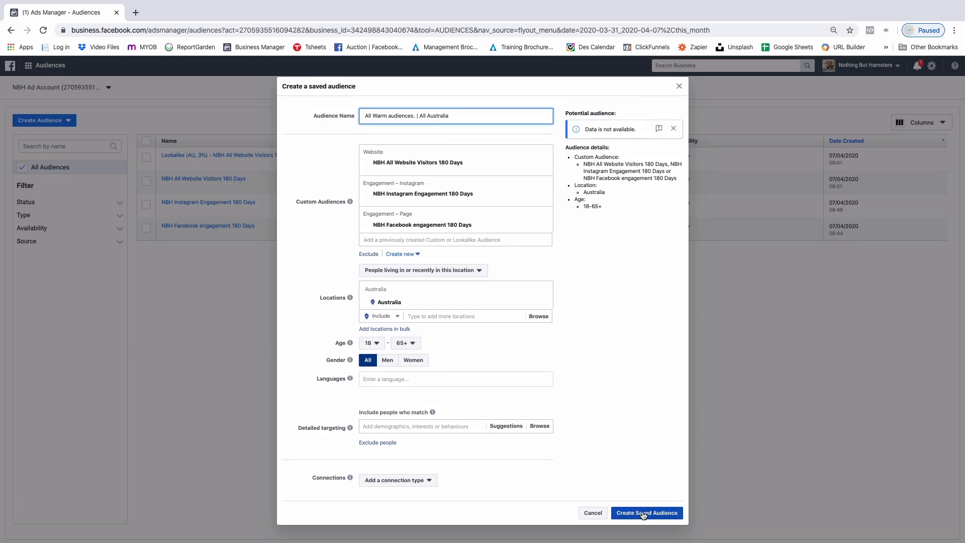
click(642, 514)
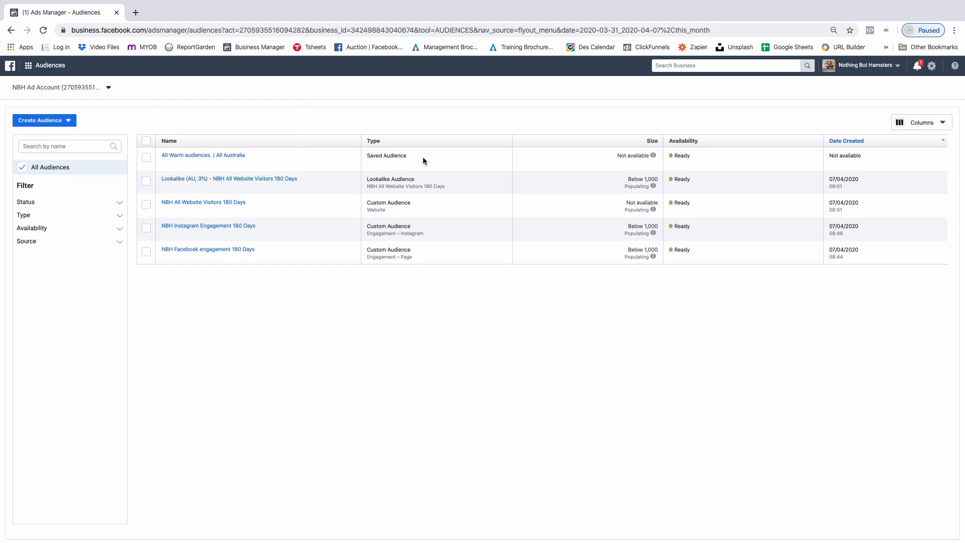
mouse_move(196, 159)
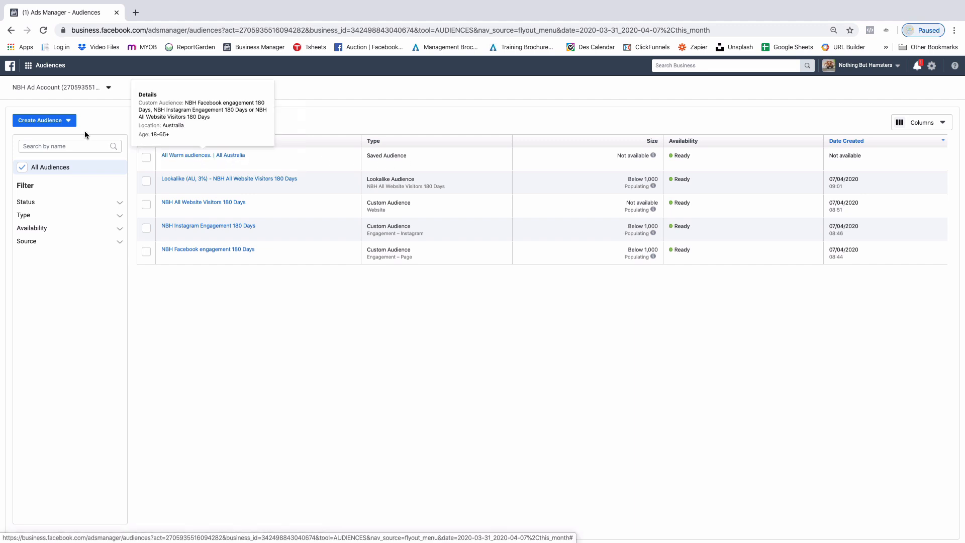
Start another saved audience and include the Lookalike (AU, 3%) - NBH All Website Visitors 180 Days audience
click(59, 123)
click(56, 169)
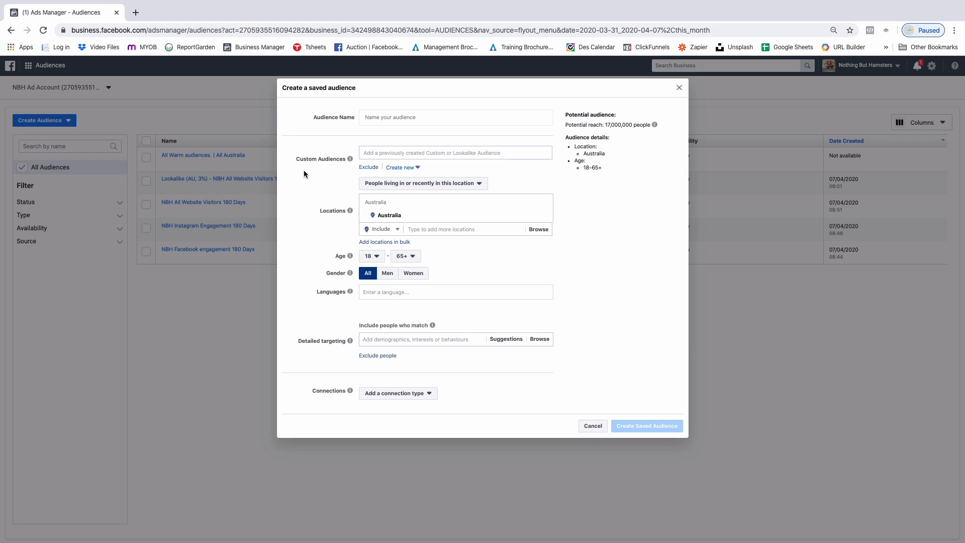
click(377, 152)
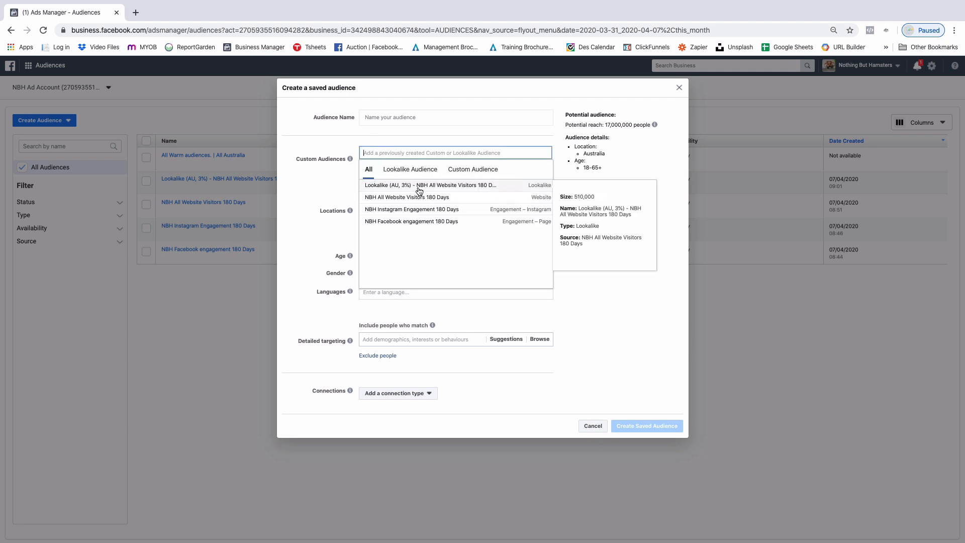
click(418, 189)
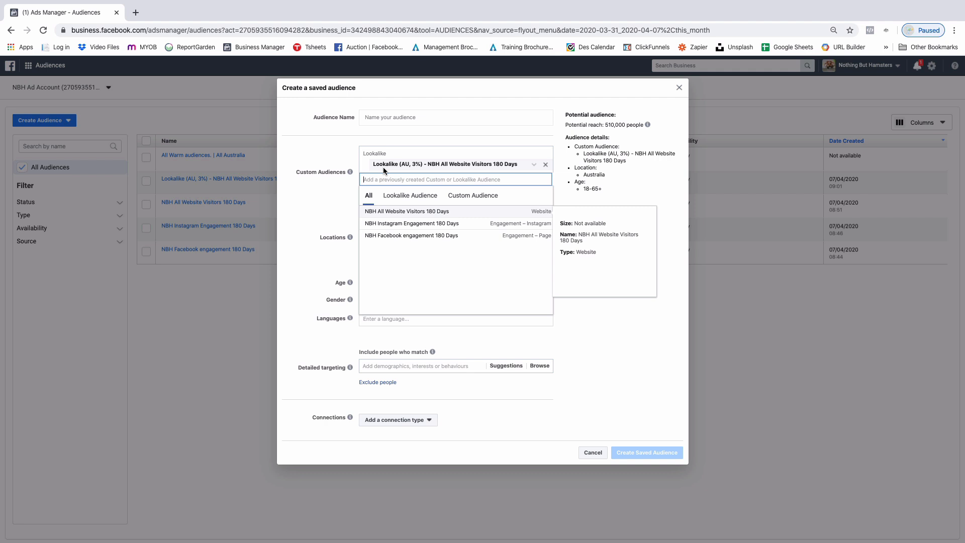
click(350, 192)
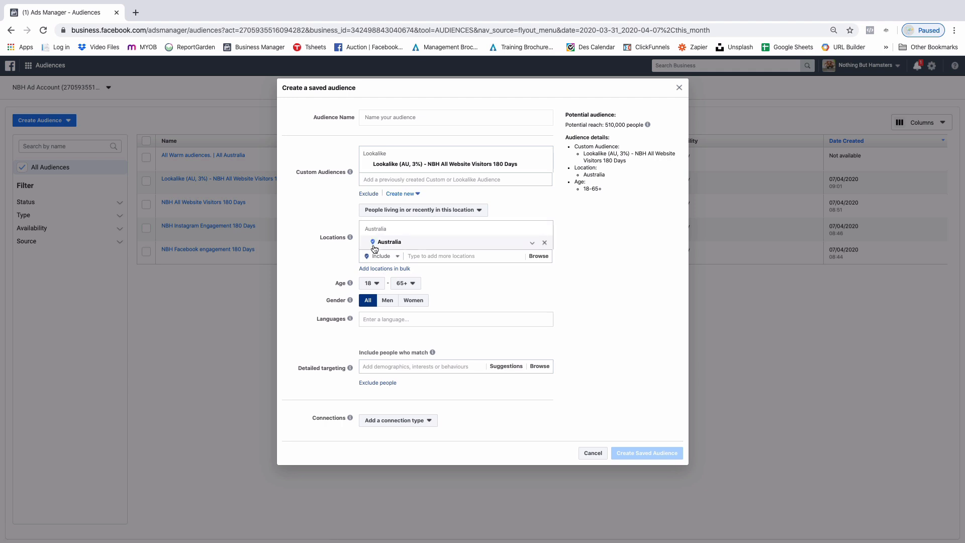
Target Brisbane, Queensland, Australia as the audience location instead of the whole country
click(425, 254)
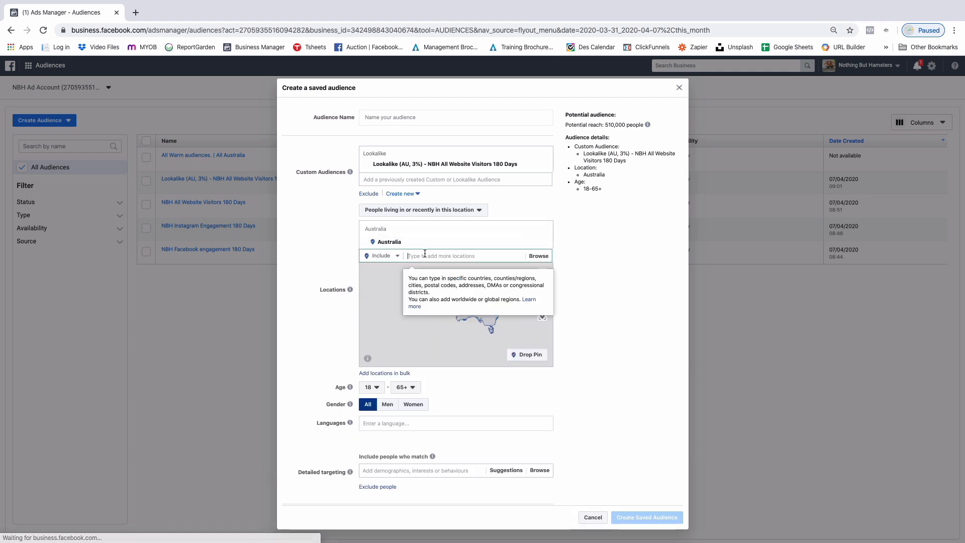
text(Br)
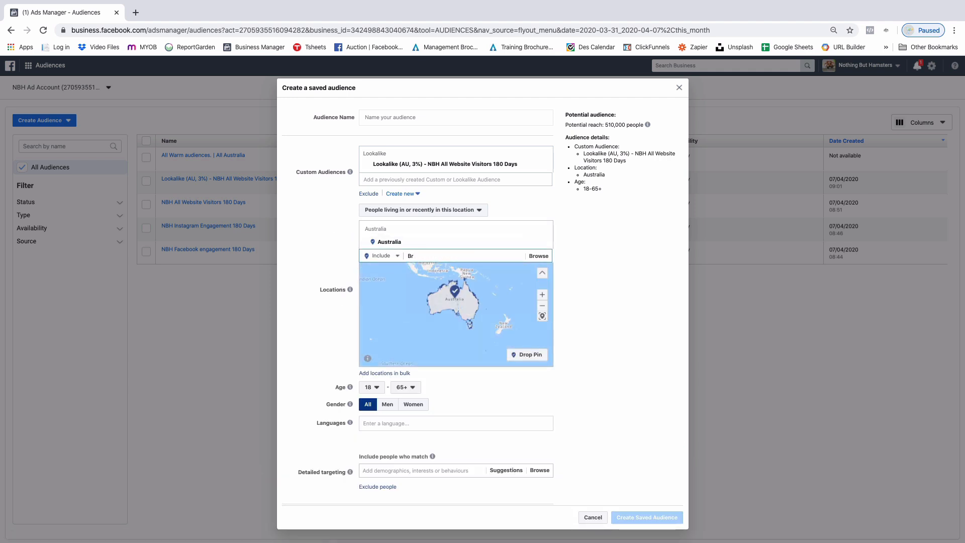
text(isbane)
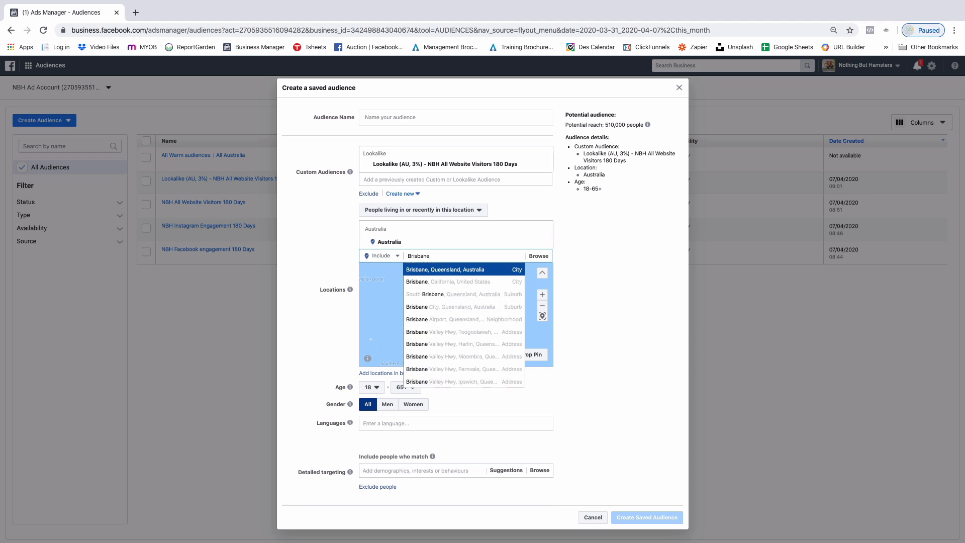
key(Return)
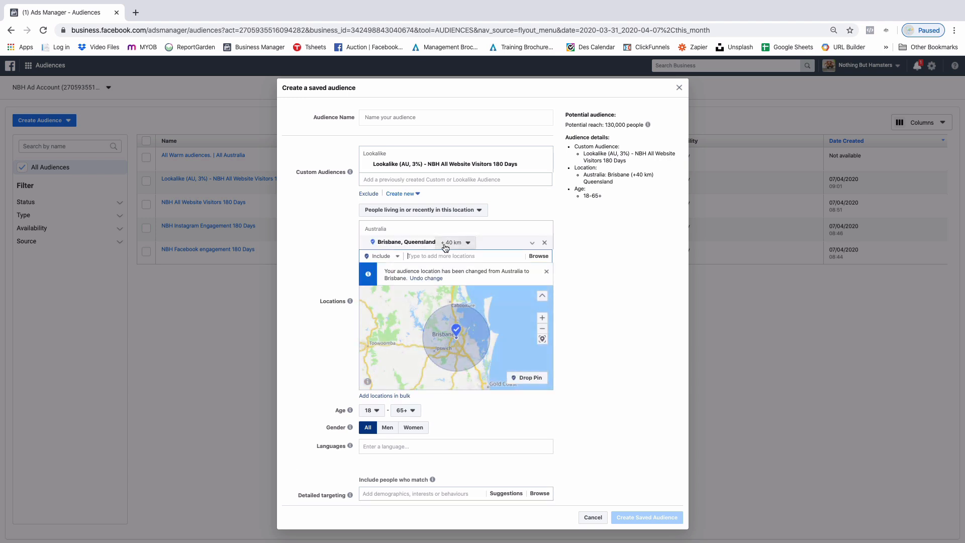
Set the radius around Brisbane to 79 km and look over the options for people living in, recently in or travelling in the location
click(468, 244)
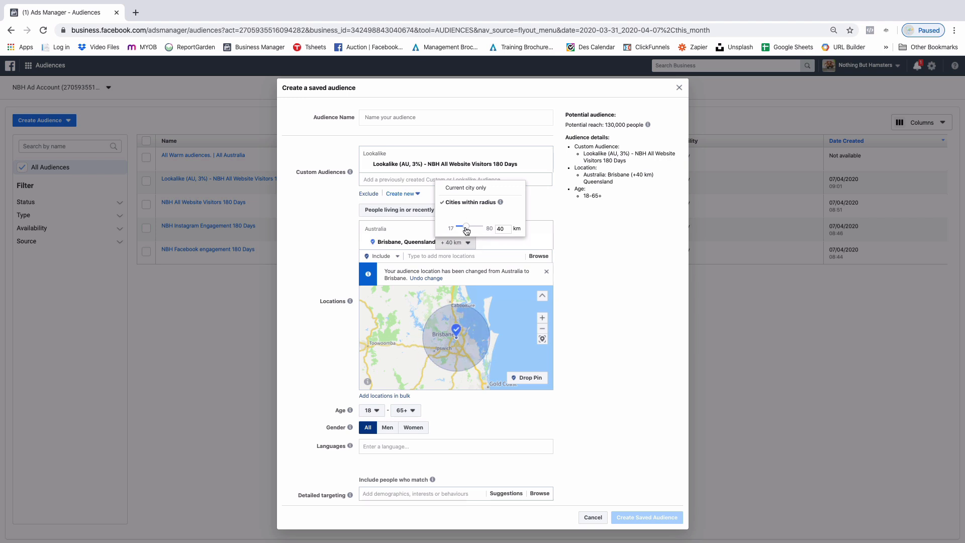
drag(466, 227, 456, 228)
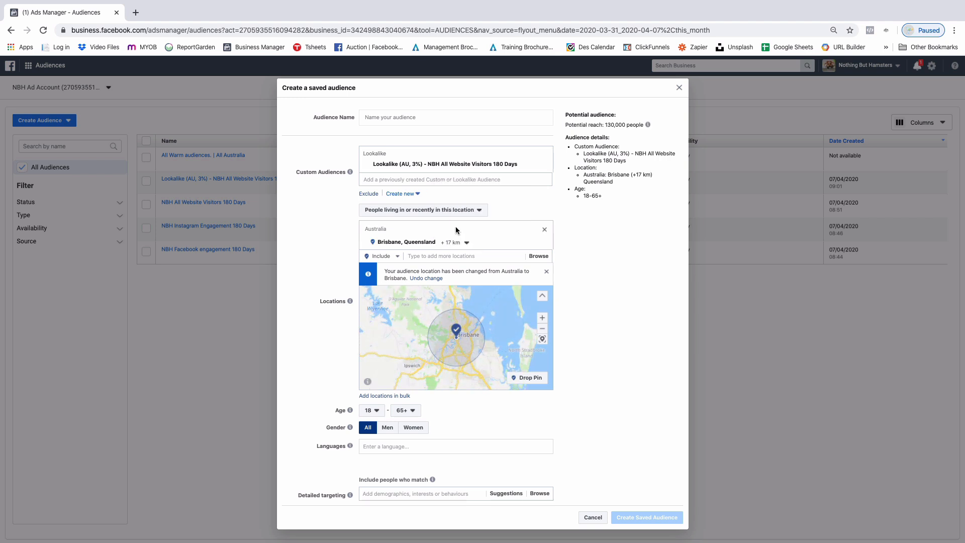
click(463, 243)
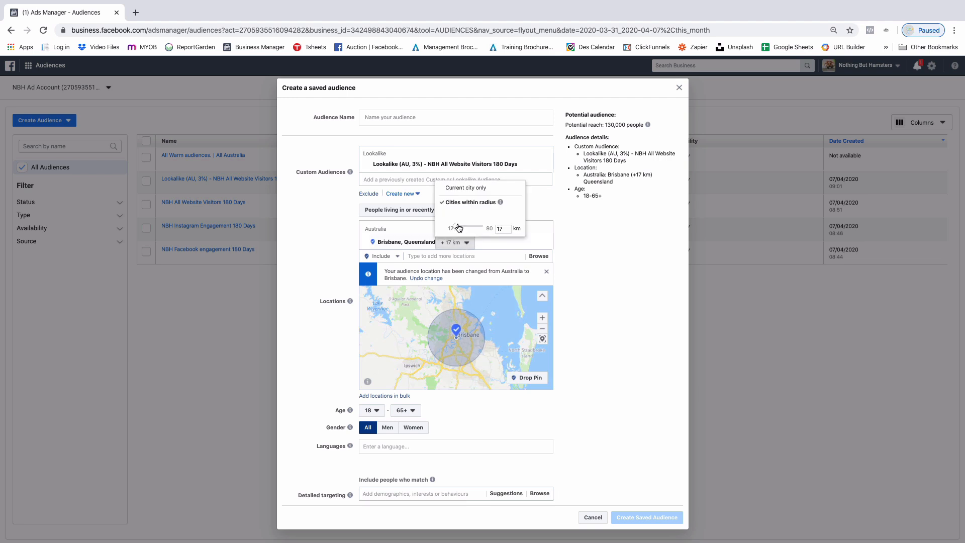
drag(485, 227, 492, 229)
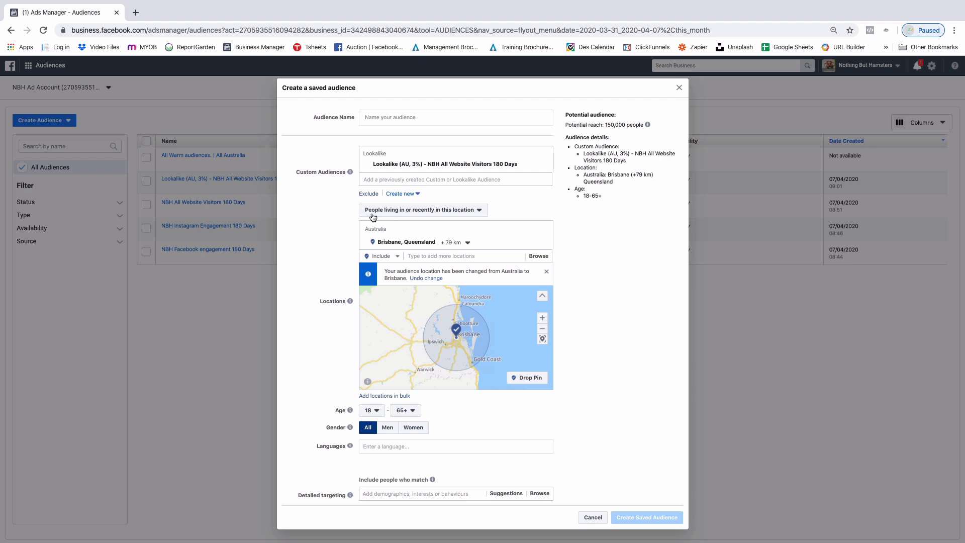
click(440, 211)
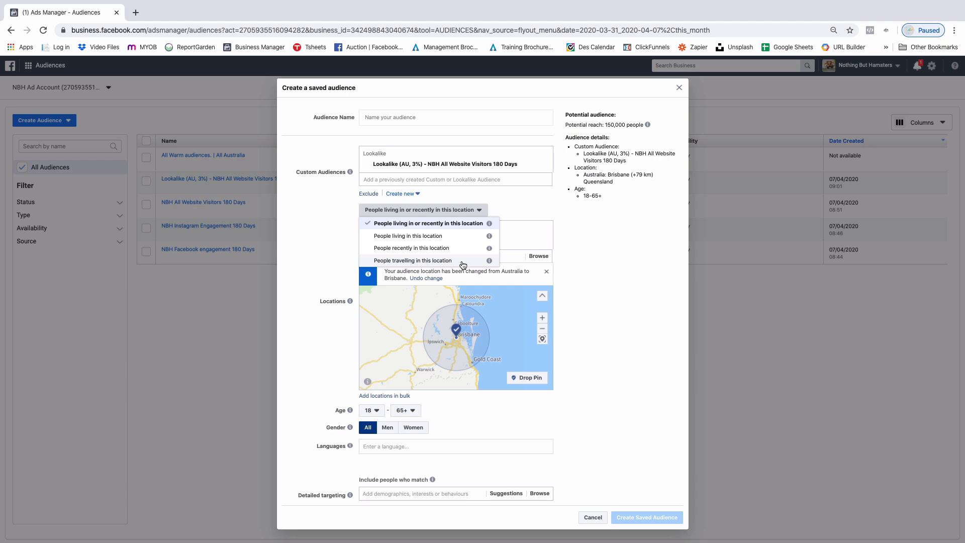
click(471, 210)
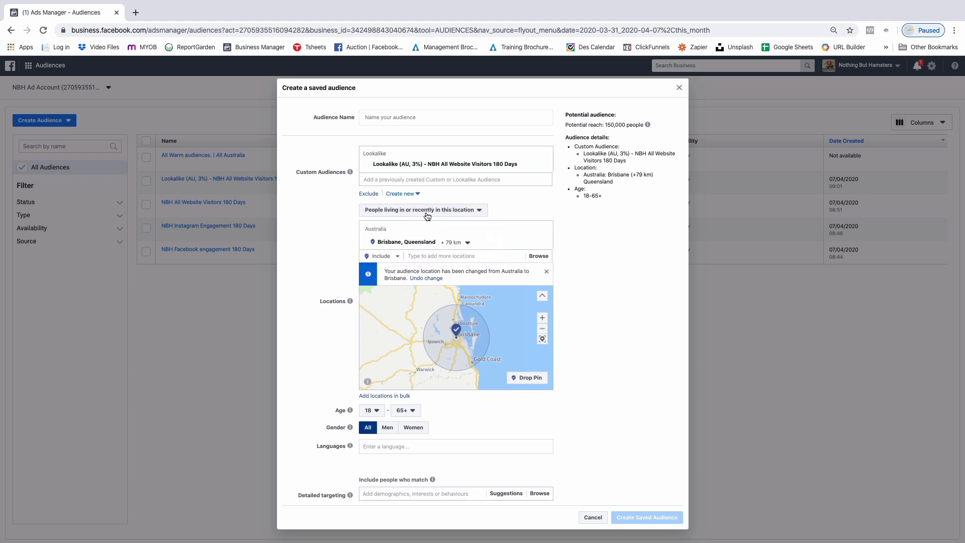
Limit the audience to ages 27 to 43 and set the gender to Women
scroll(427, 216, down, 3)
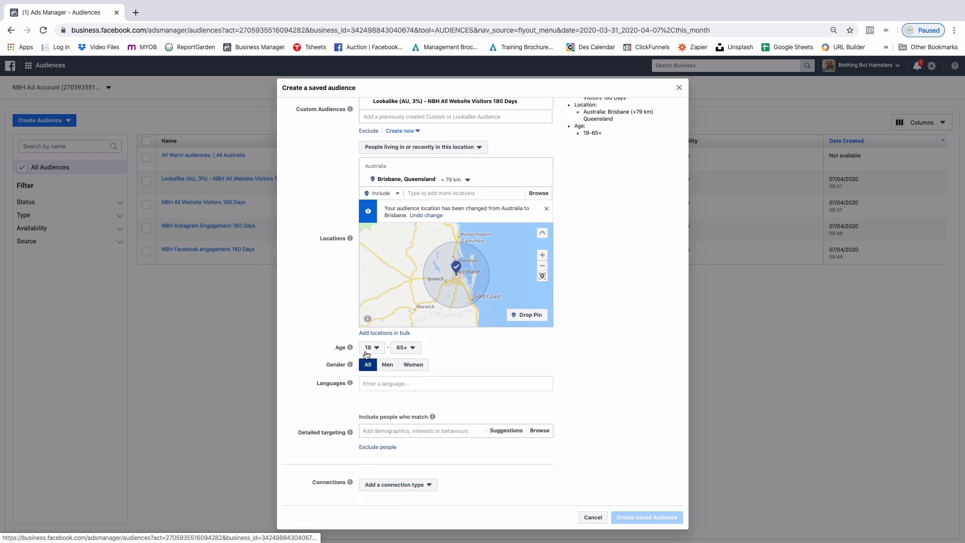
mouse_move(347, 353)
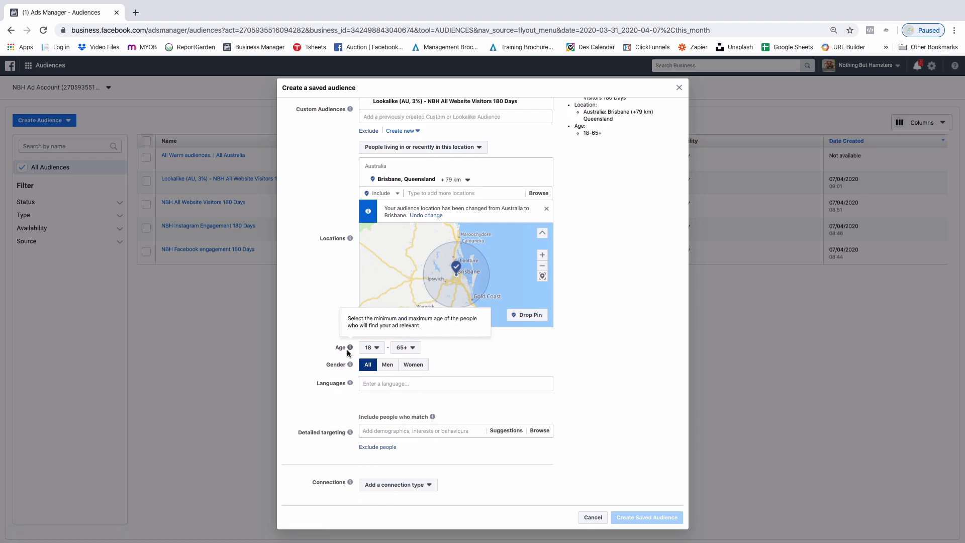
click(377, 349)
scroll(376, 402, down, 3)
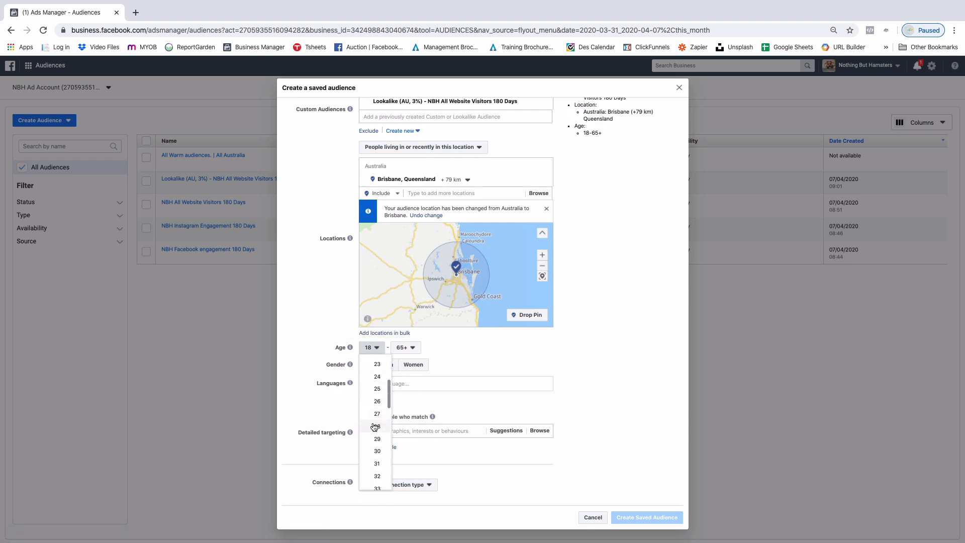
click(376, 412)
click(406, 348)
scroll(411, 380, up, 3)
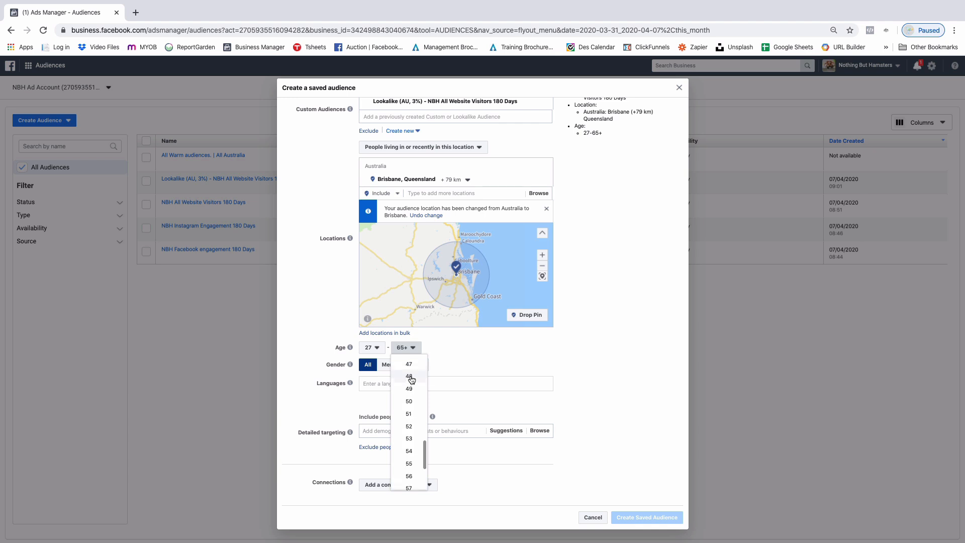
scroll(412, 379, up, 2)
click(412, 374)
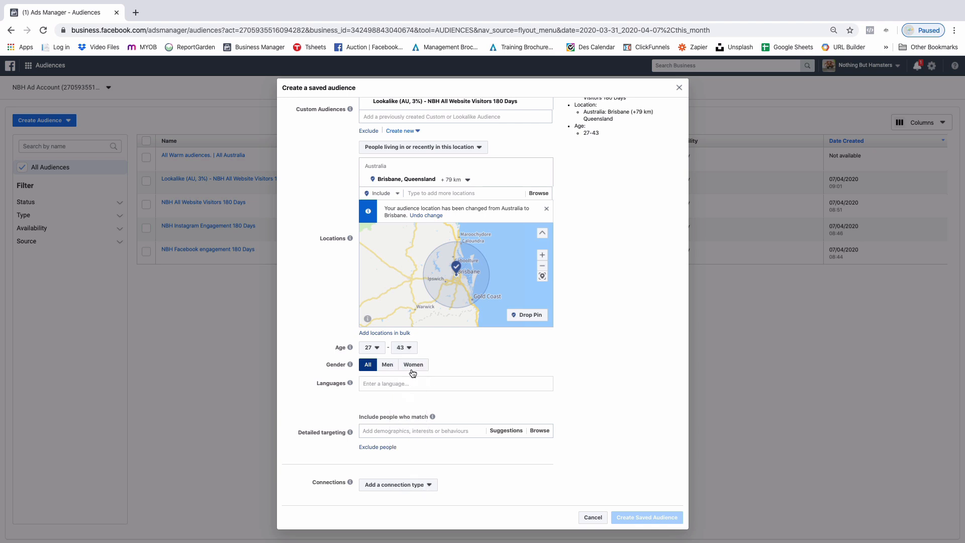
click(414, 368)
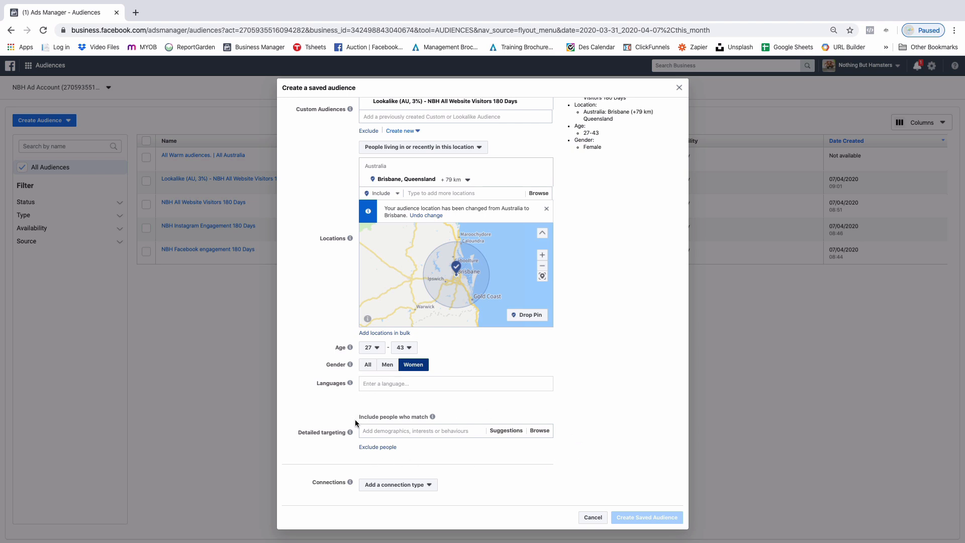
Browse the Demographics and Interests categories offered for detailed targeting and review the lookalike audience's settings and summary
click(396, 431)
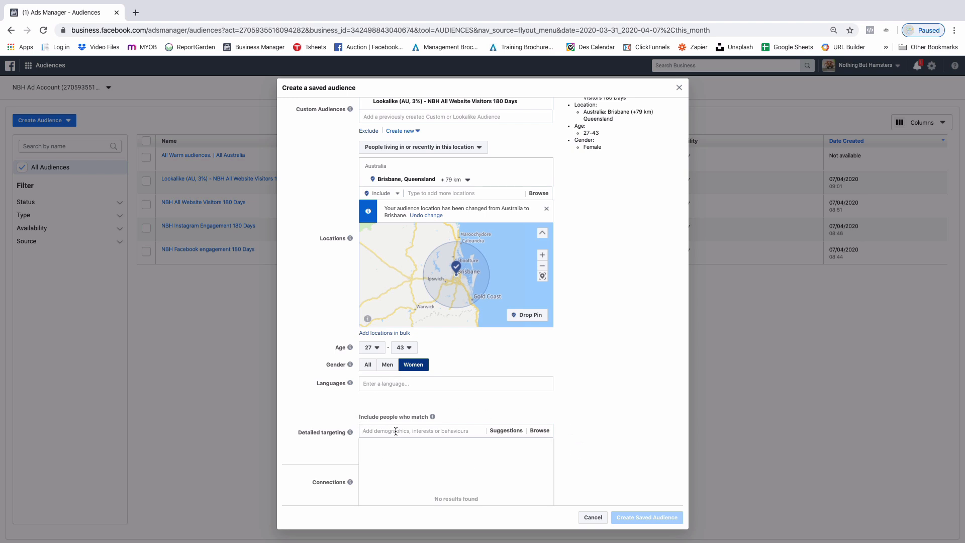
scroll(396, 432, down, 2)
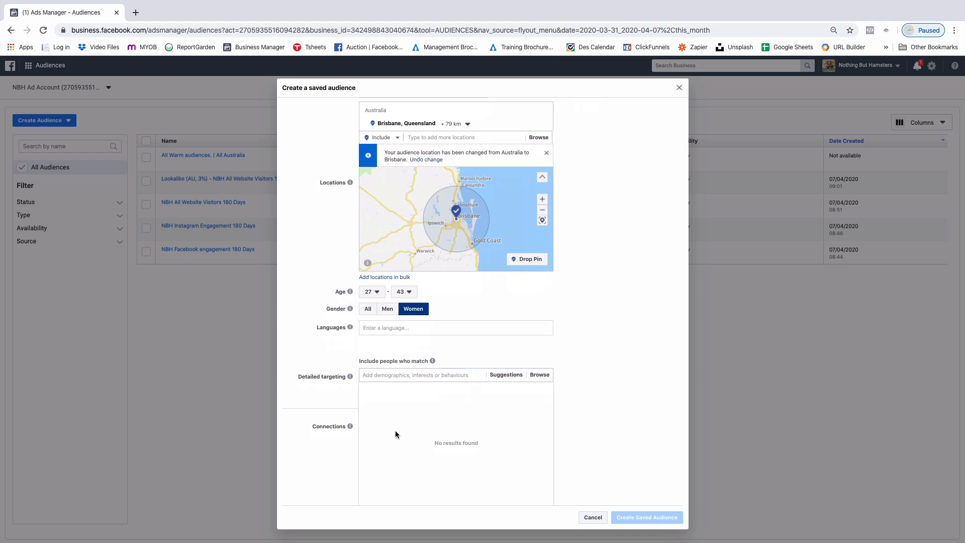
click(540, 376)
click(536, 431)
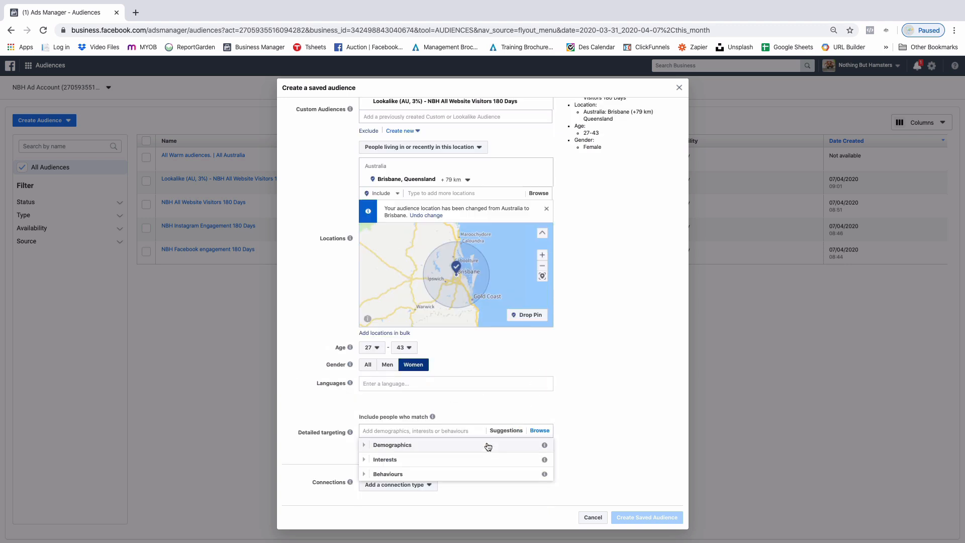
click(427, 444)
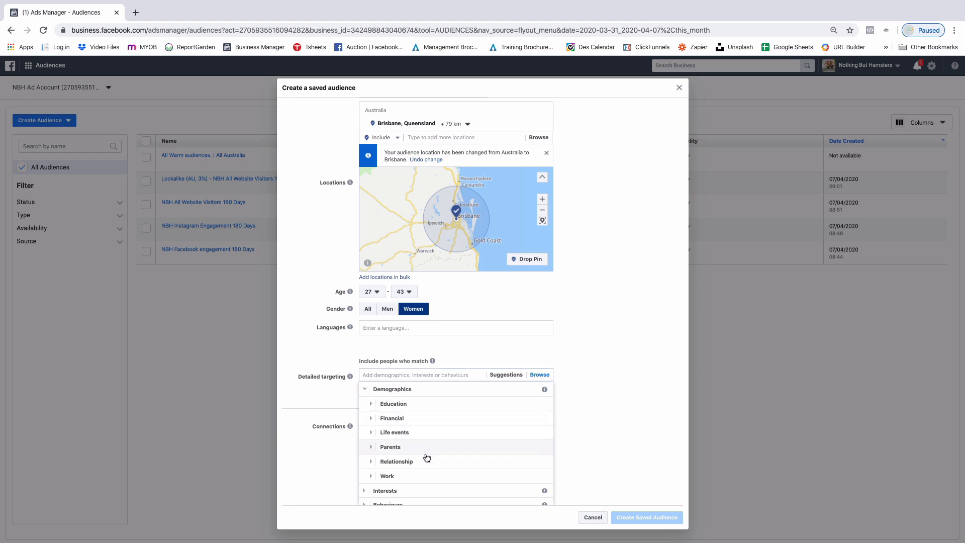
scroll(425, 463, down, 1)
click(384, 484)
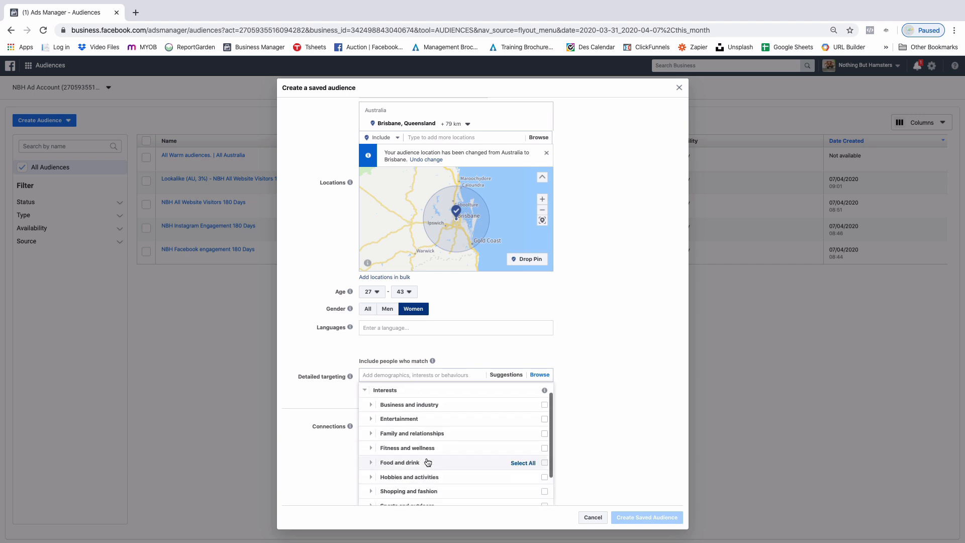
scroll(452, 442, down, 1)
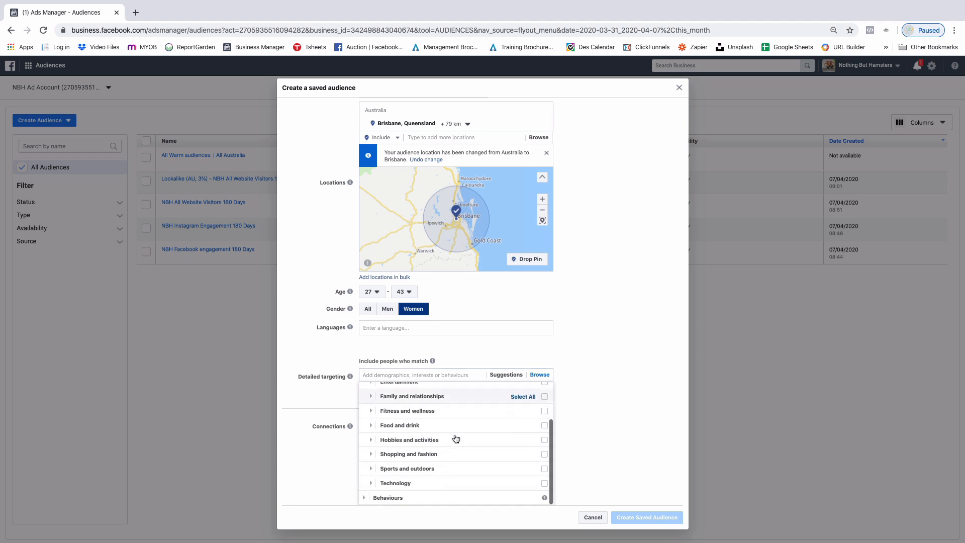
click(583, 361)
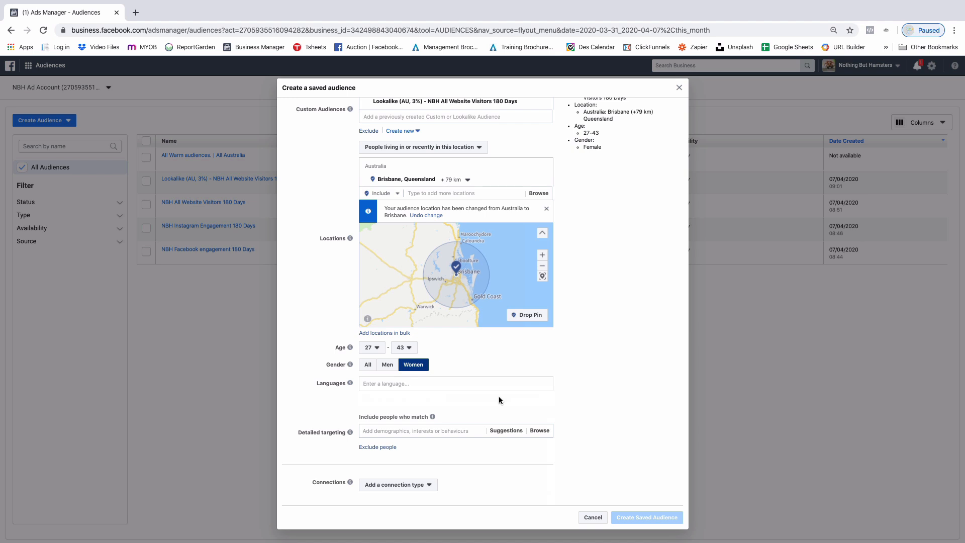
scroll(500, 397, up, 2)
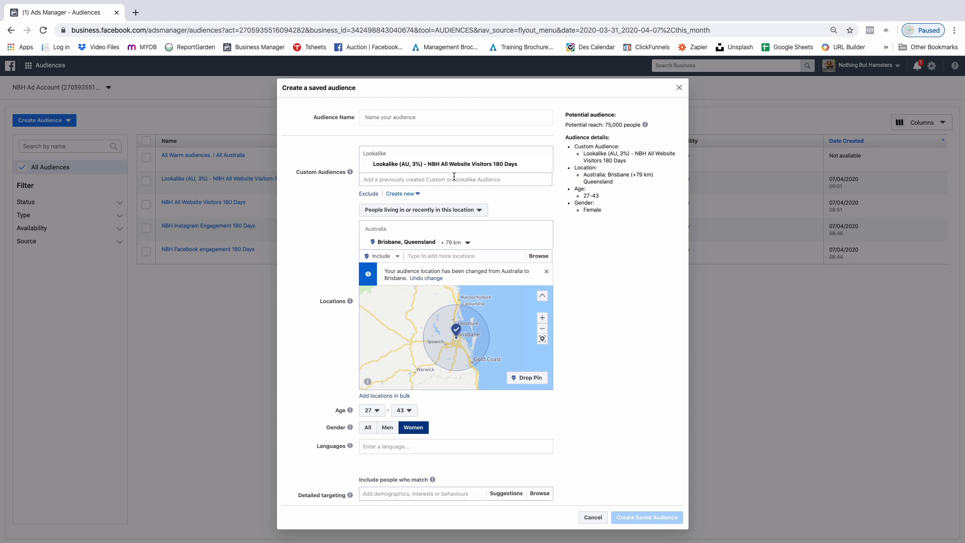
scroll(454, 176, down, 2)
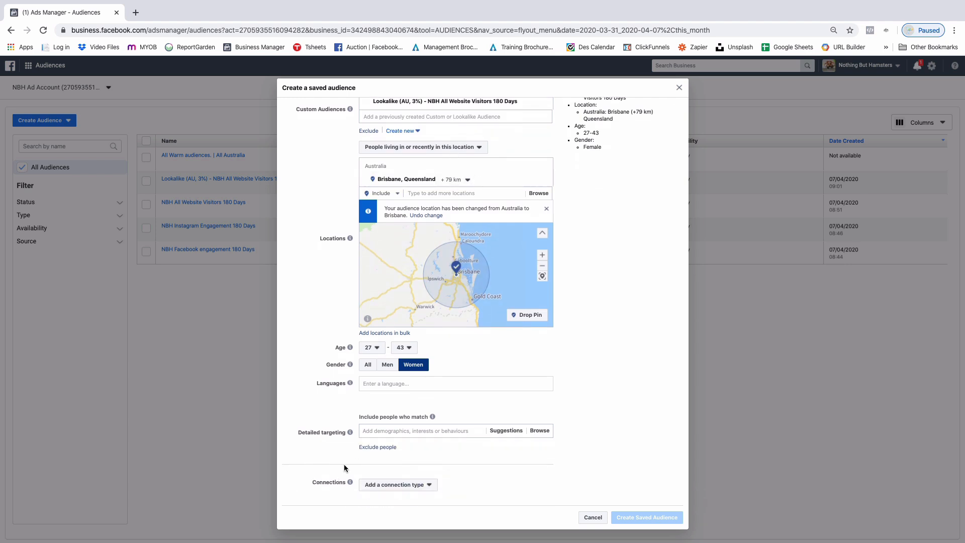
mouse_move(349, 432)
scroll(610, 181, up, 2)
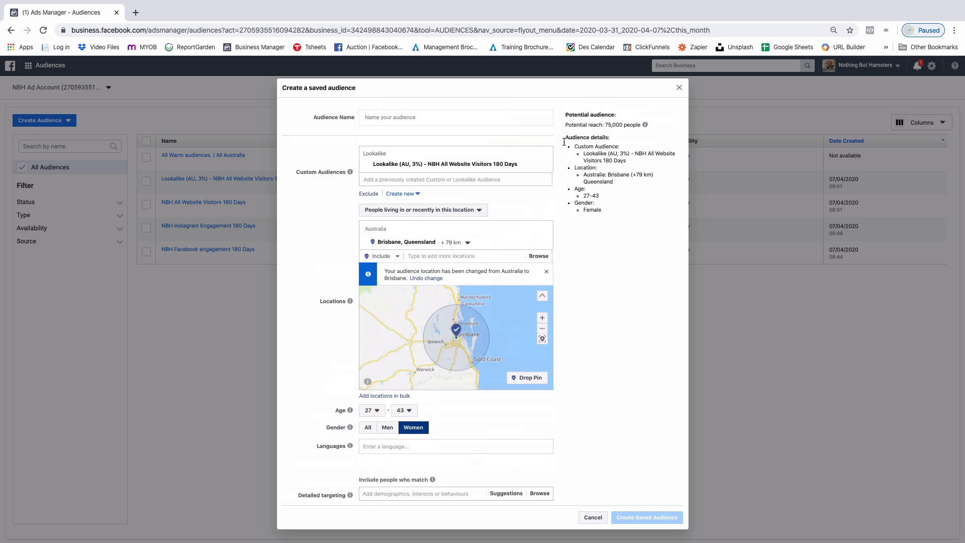
scroll(606, 257, down, 2)
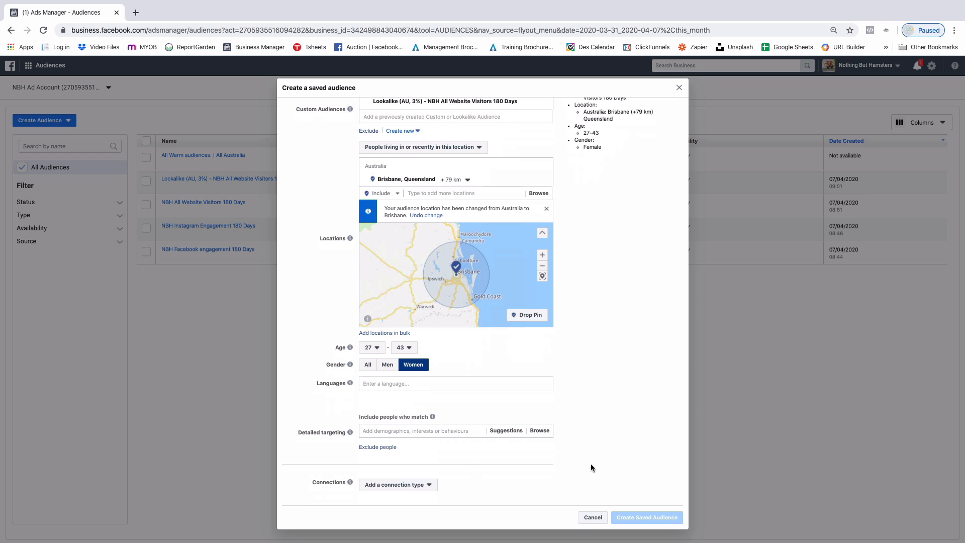
Name the audience "Saved Lookalike audience." and create it
scroll(590, 468, up, 2)
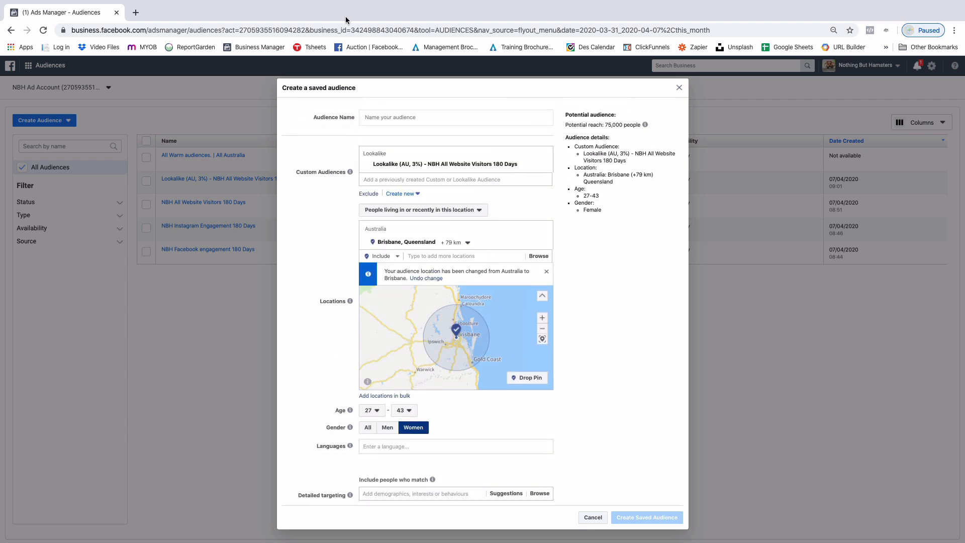
click(388, 116)
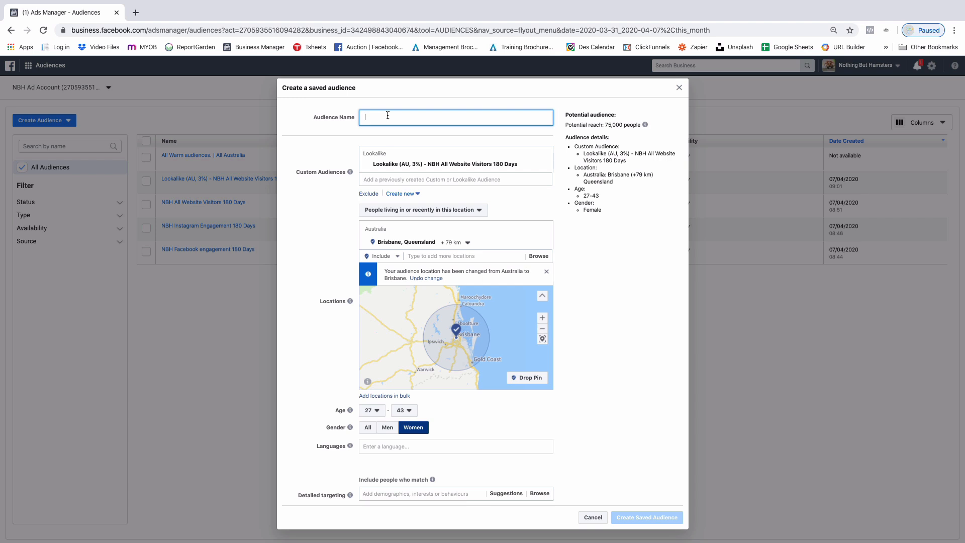
text(Saved Lookalkike)
key(BackSpace)
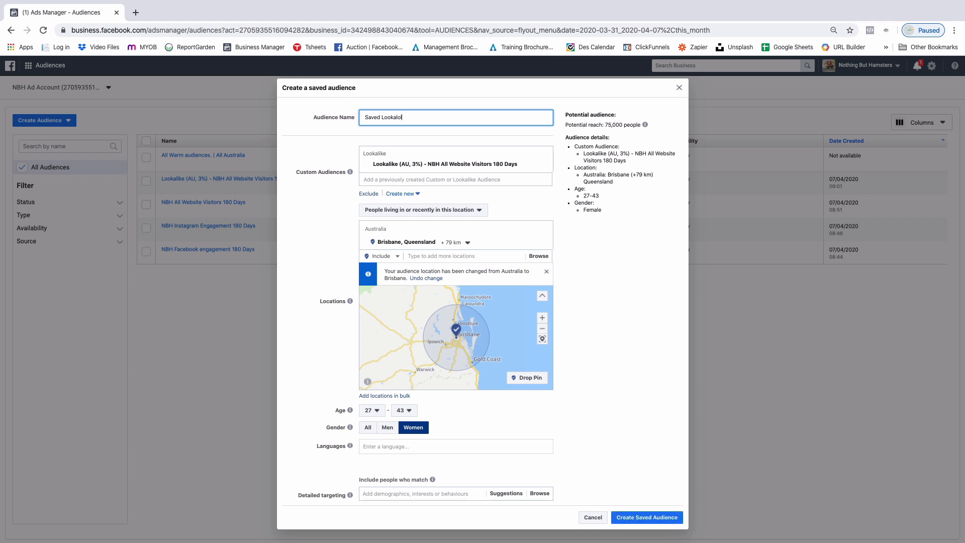
text(ike audeience.)
click(649, 517)
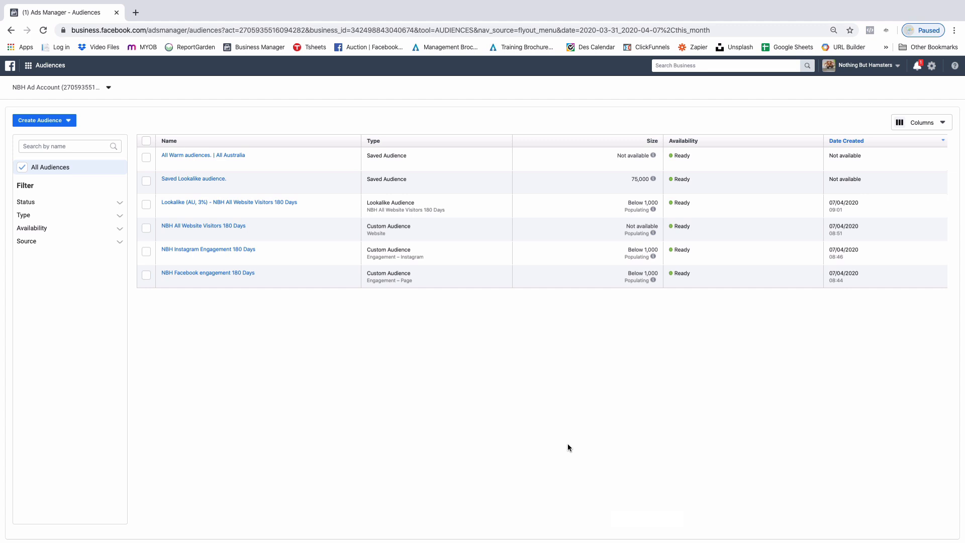
Start another saved audience and set its location to Brisbane, Queensland, with a 79 km radius instead of all of Australia
click(60, 124)
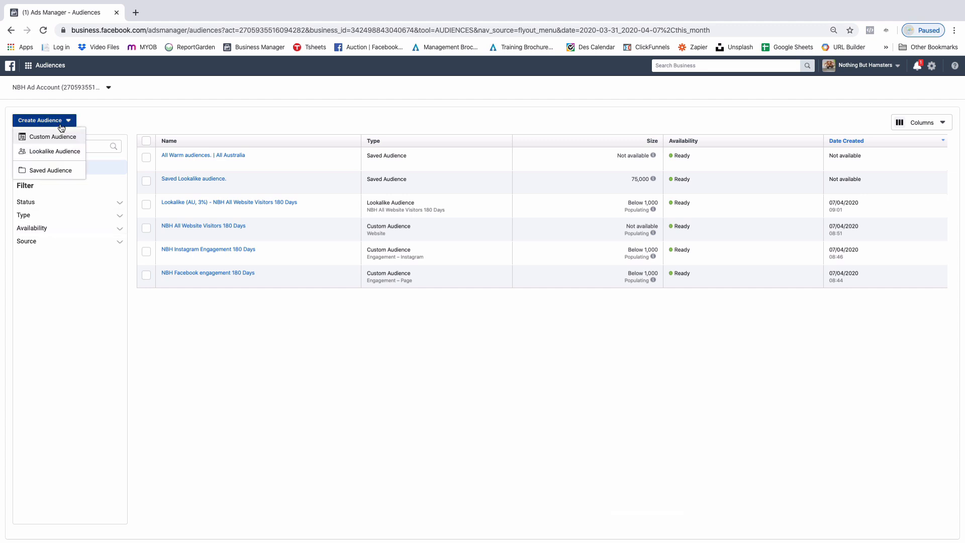
click(53, 169)
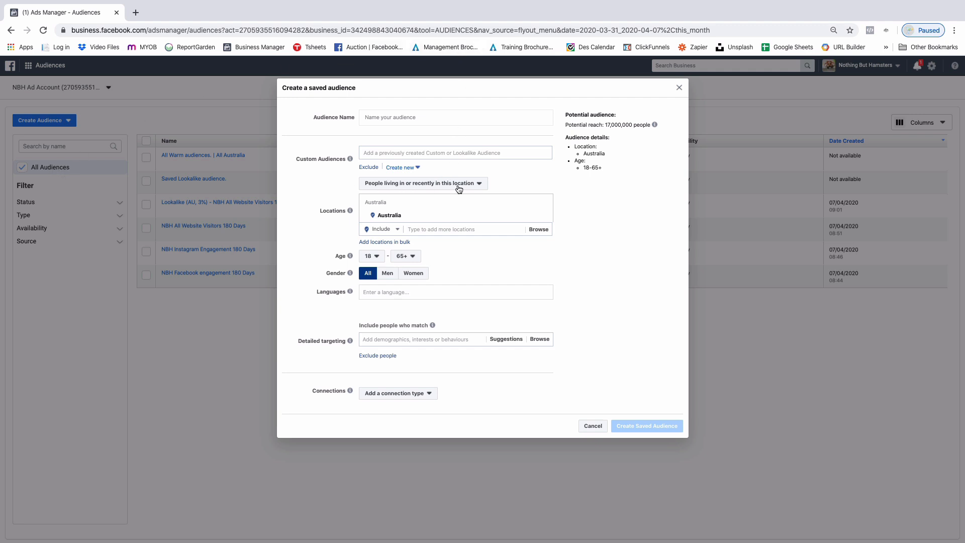
click(441, 230)
text(b)
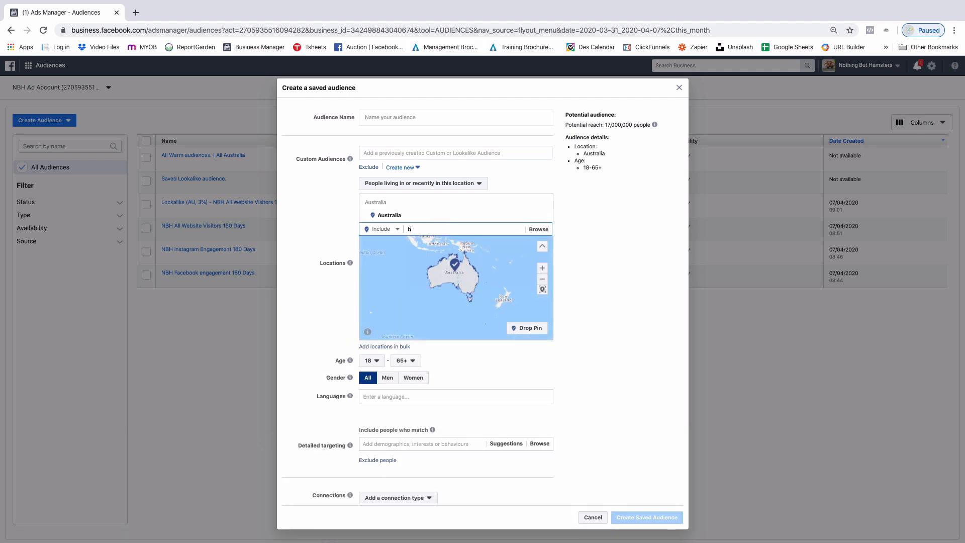
text(risbane)
click(463, 244)
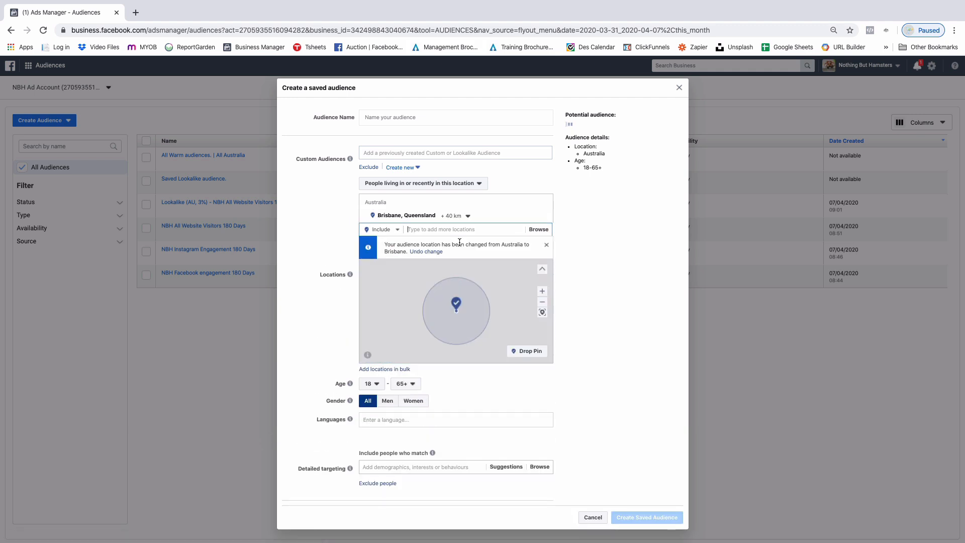
click(468, 216)
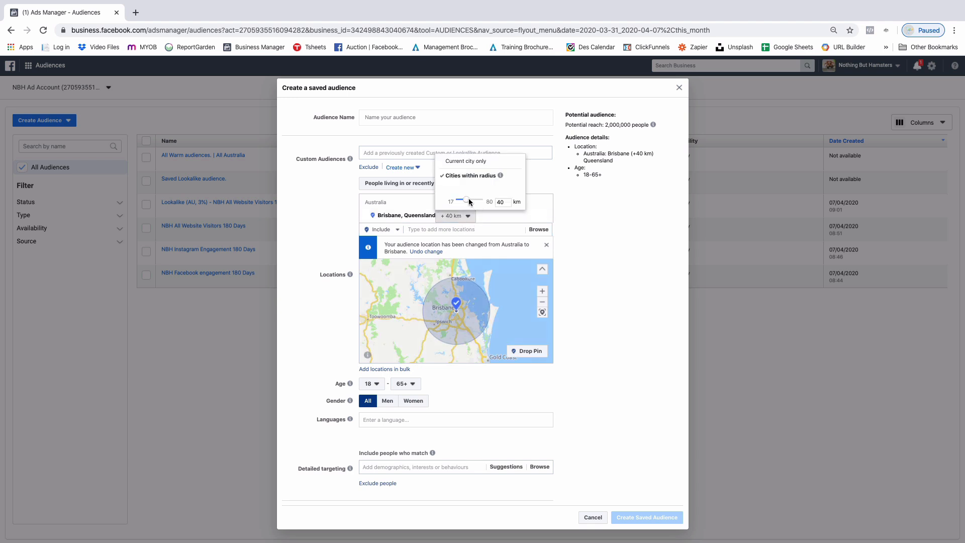
drag(469, 199, 488, 199)
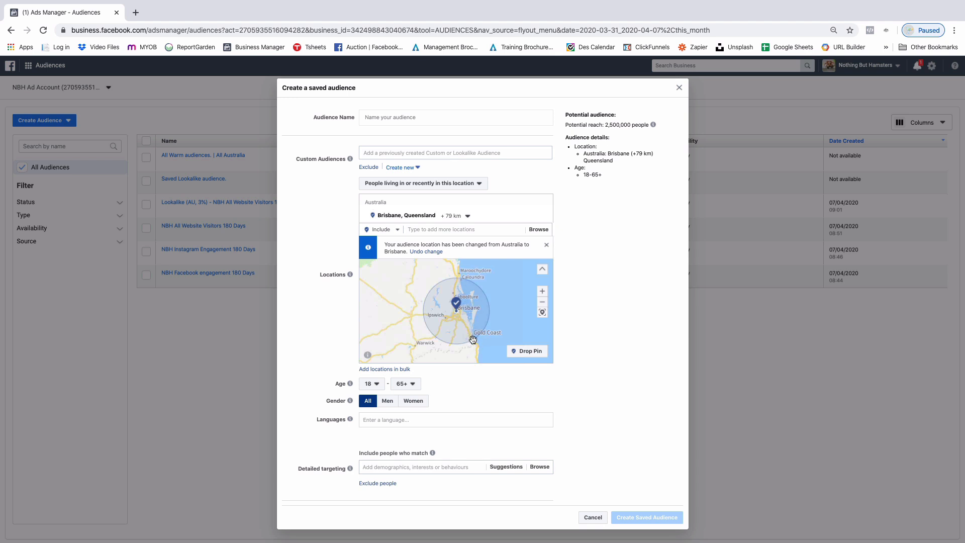
Exclude Ipswich, Queensland, Australia from the audience's locations and set the excluded radius to 17 km
click(381, 231)
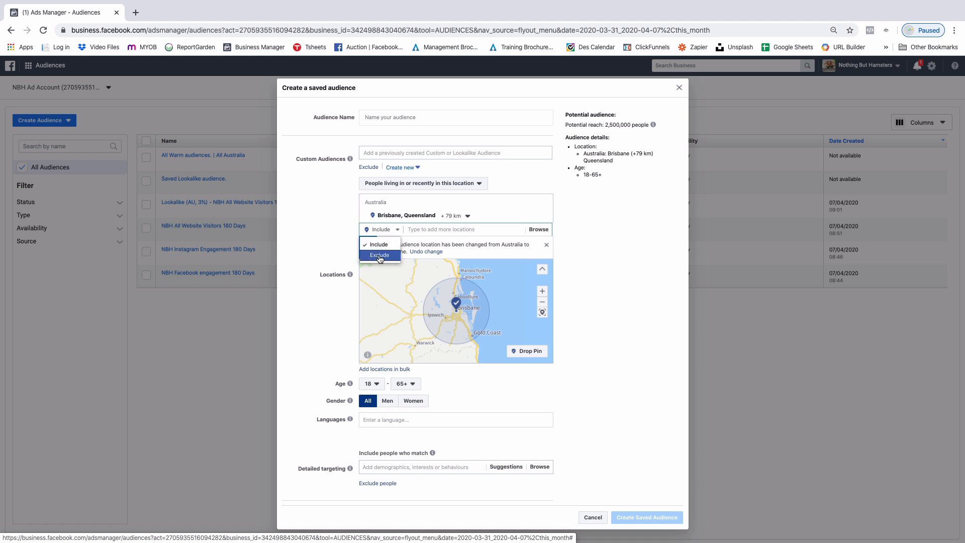
click(380, 256)
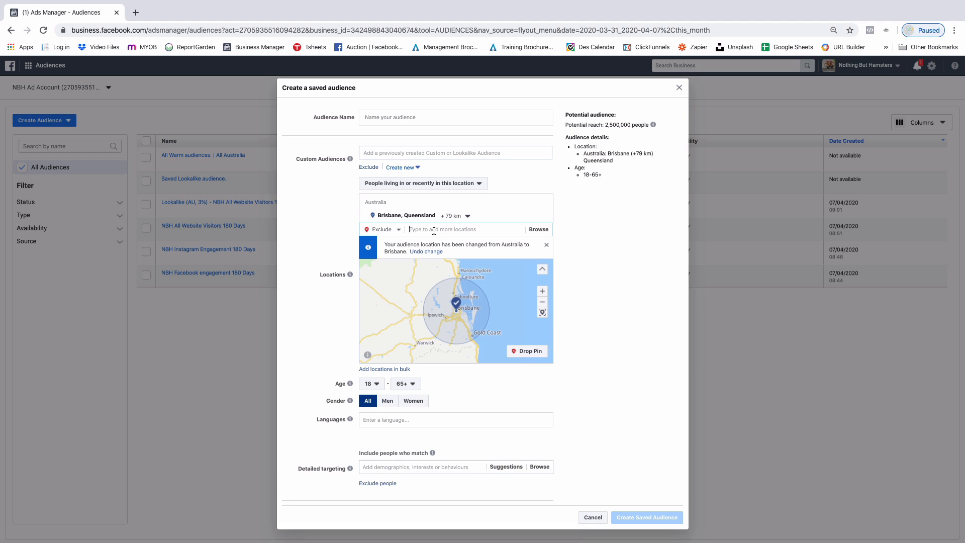
text(ipswich)
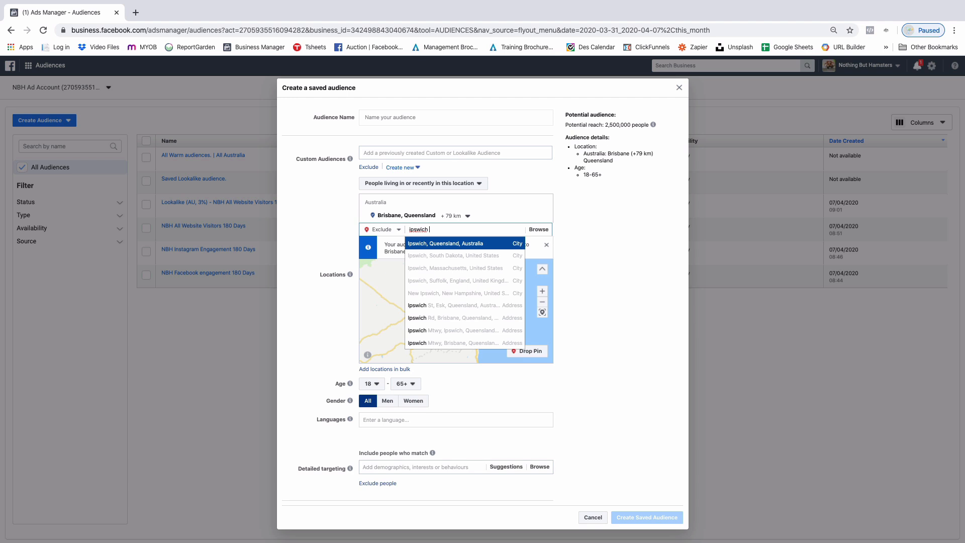
click(436, 244)
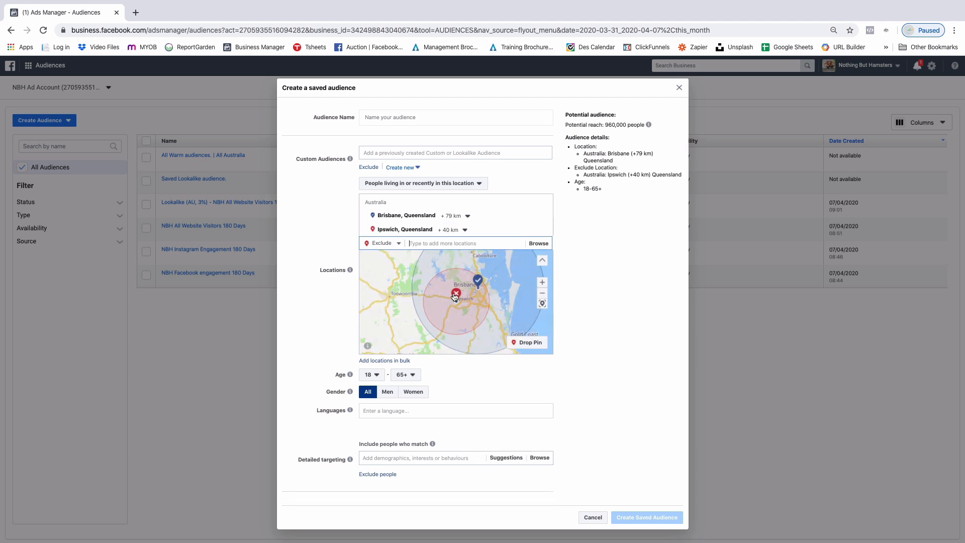
click(463, 231)
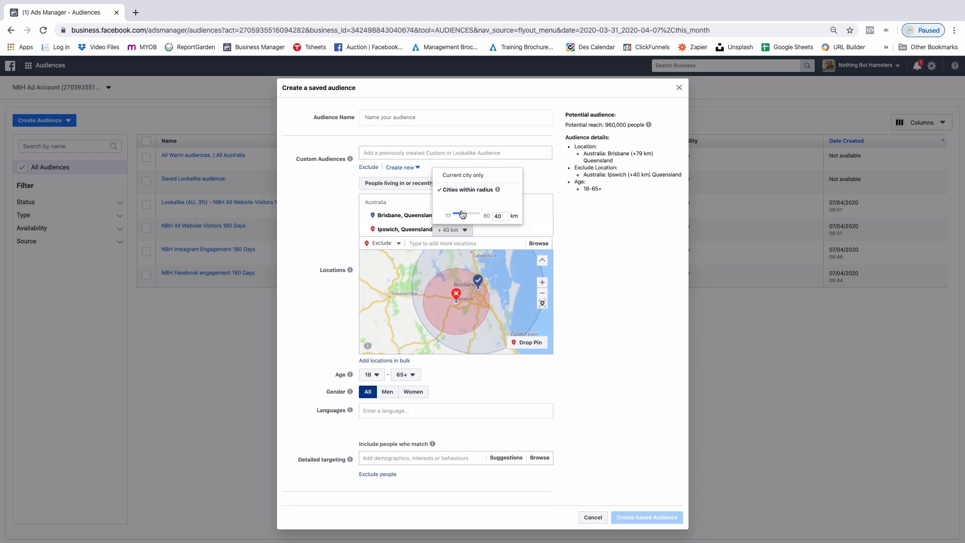
drag(463, 215, 453, 216)
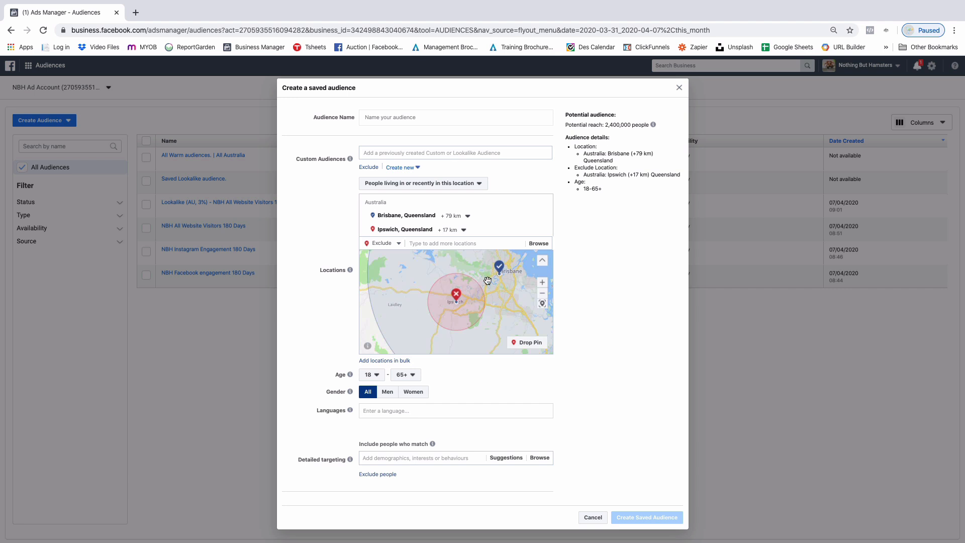
scroll(488, 280, down, 5)
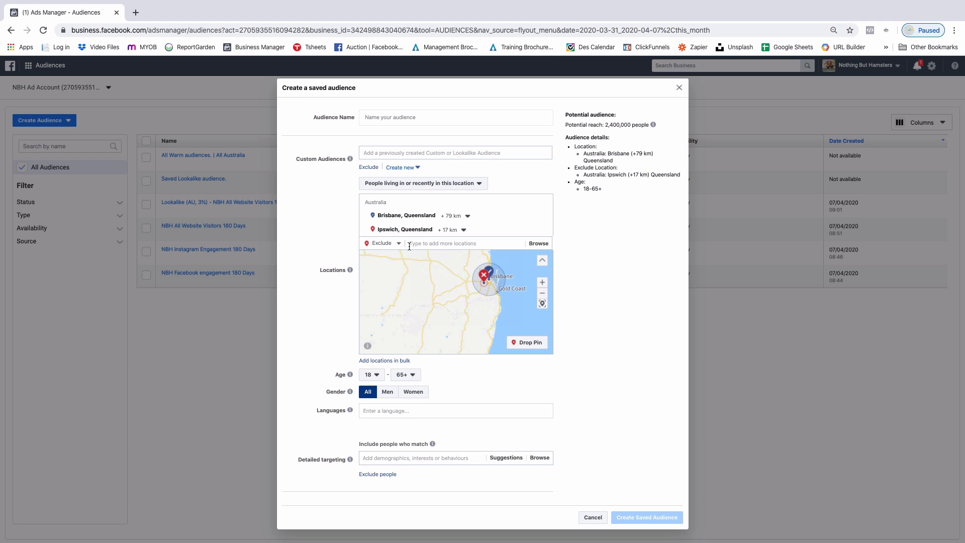
Limit this new Brisbane audience to women aged 27 to 43
scroll(409, 247, down, 2)
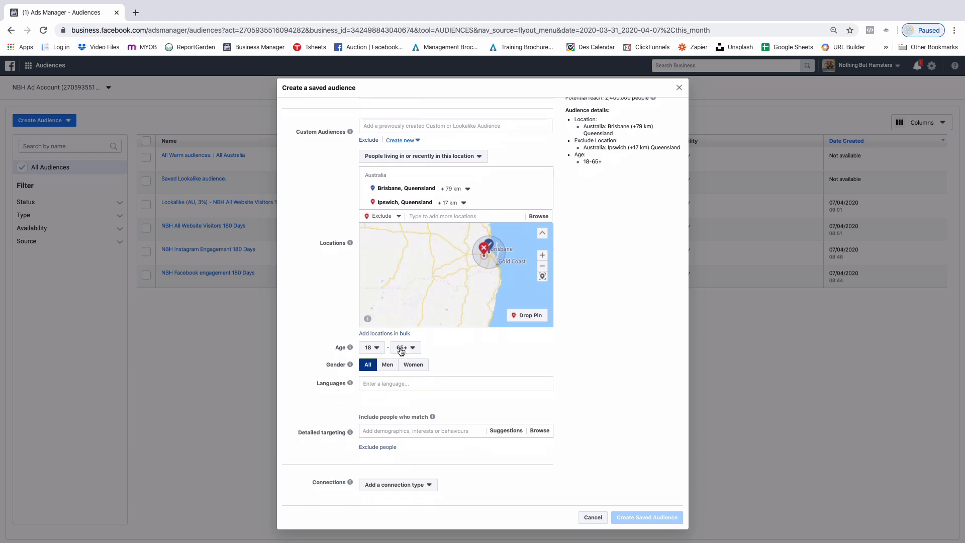
click(374, 347)
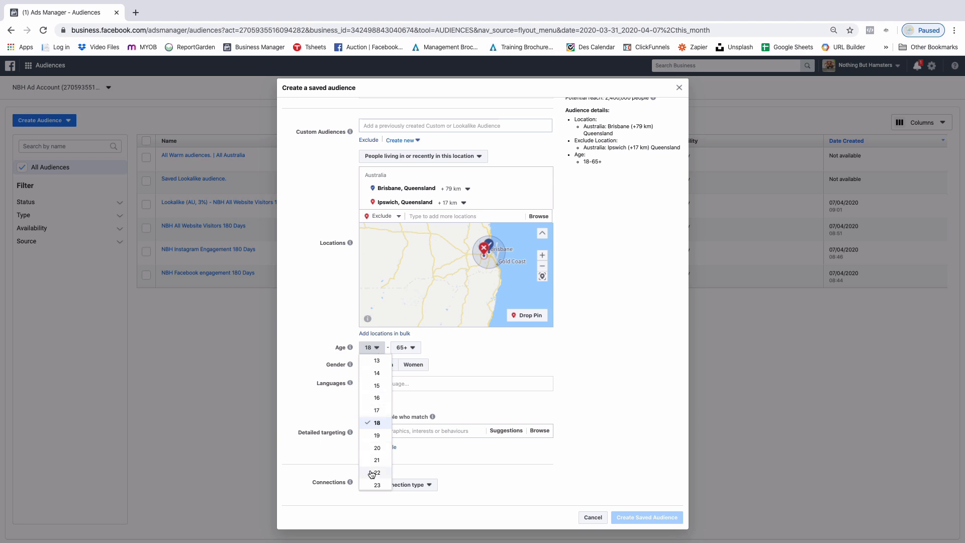
scroll(377, 467, down, 2)
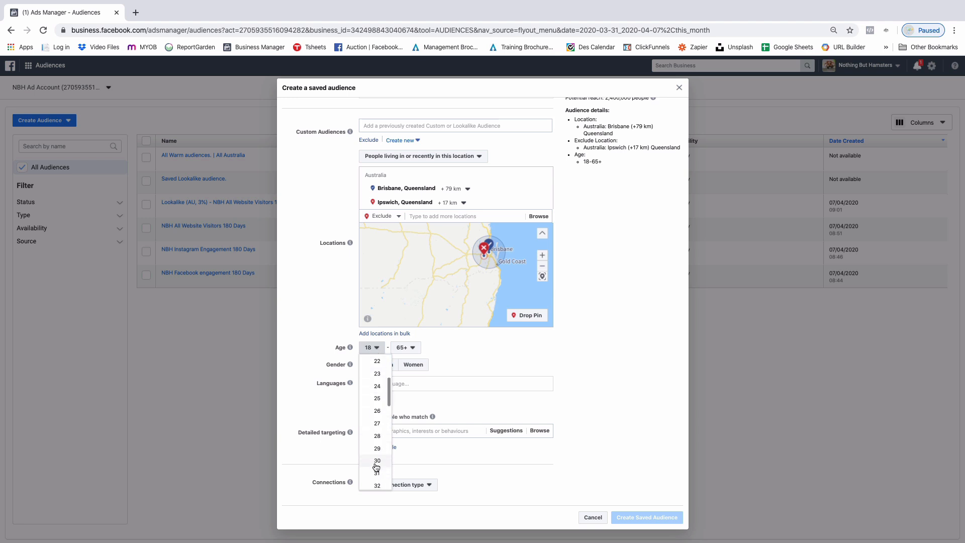
click(377, 424)
click(405, 347)
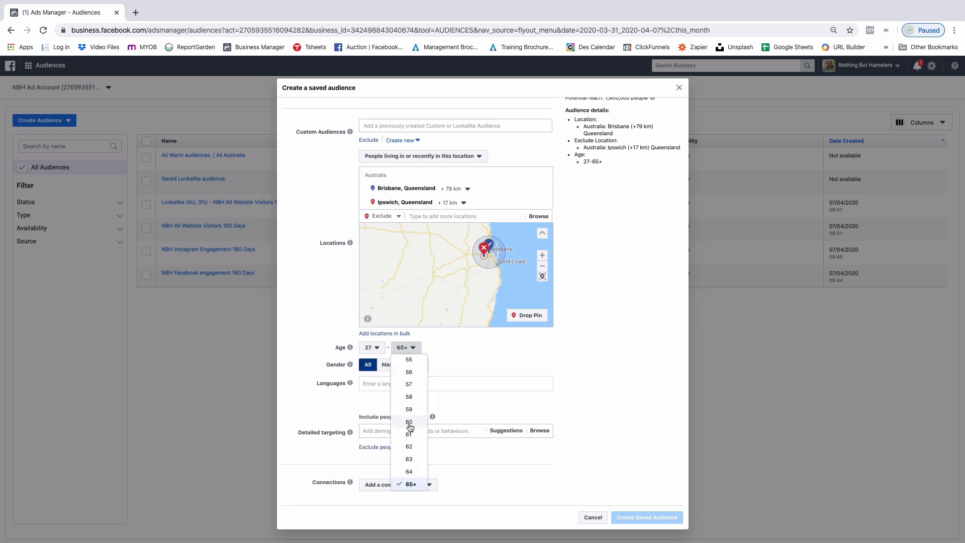
scroll(409, 426, up, 2)
scroll(409, 426, up, 2)
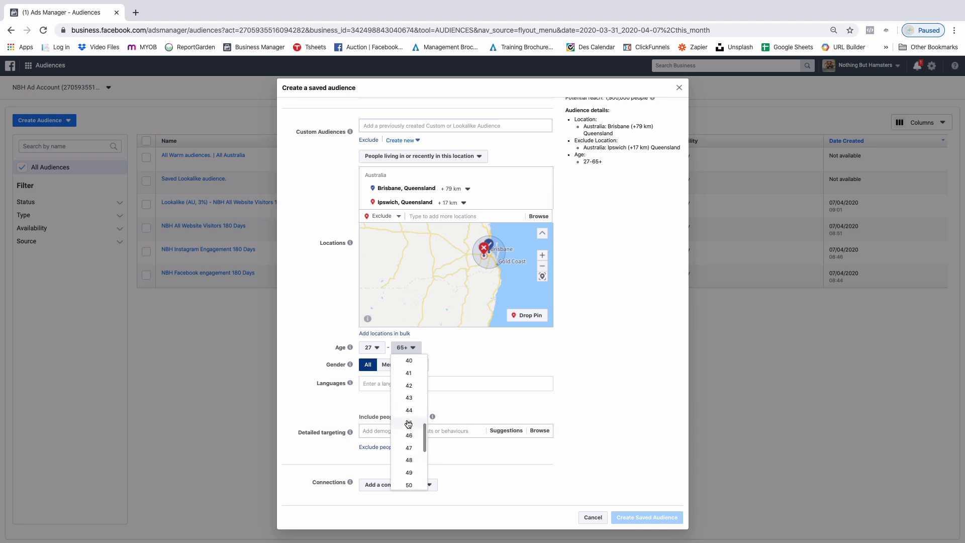
click(412, 404)
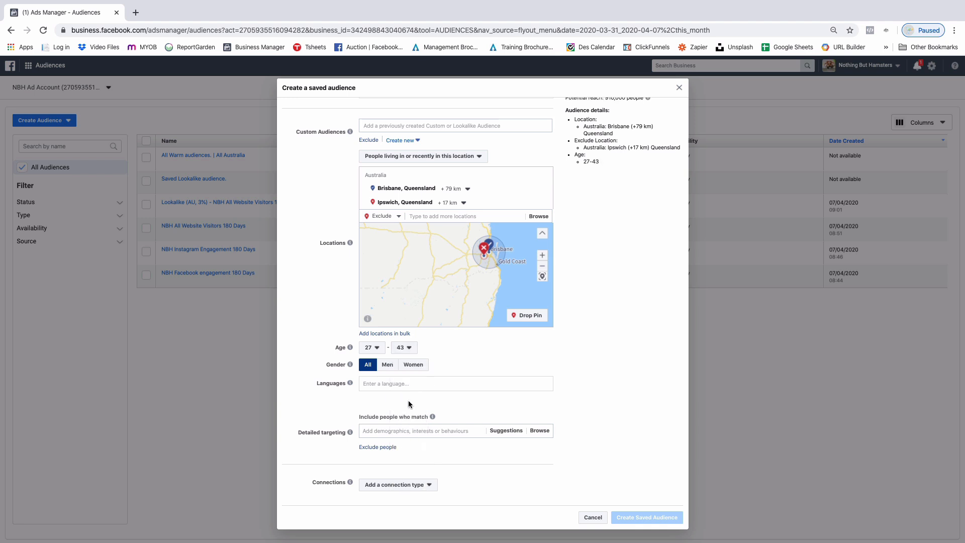
click(414, 366)
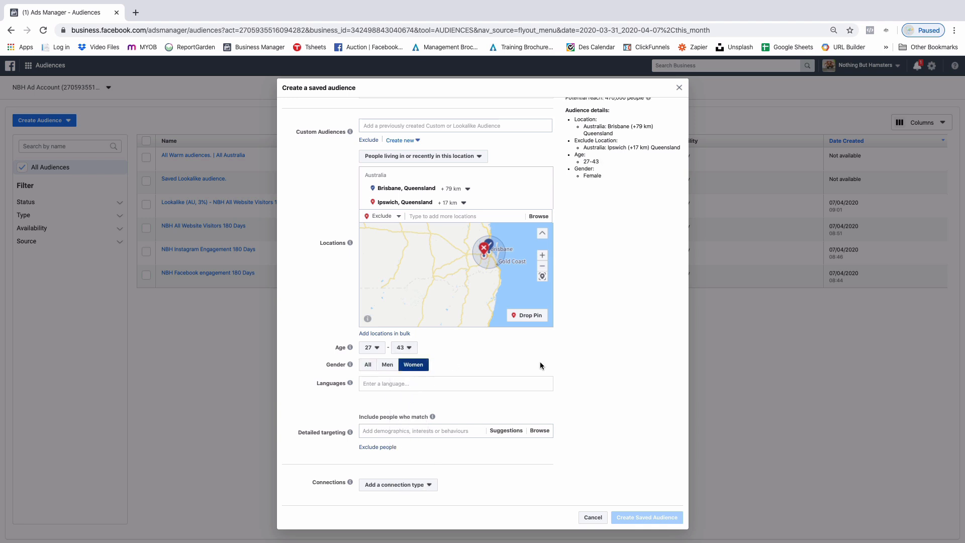
Browse the detailed targeting demographics down to the All parents categories
scroll(538, 366, up, 1)
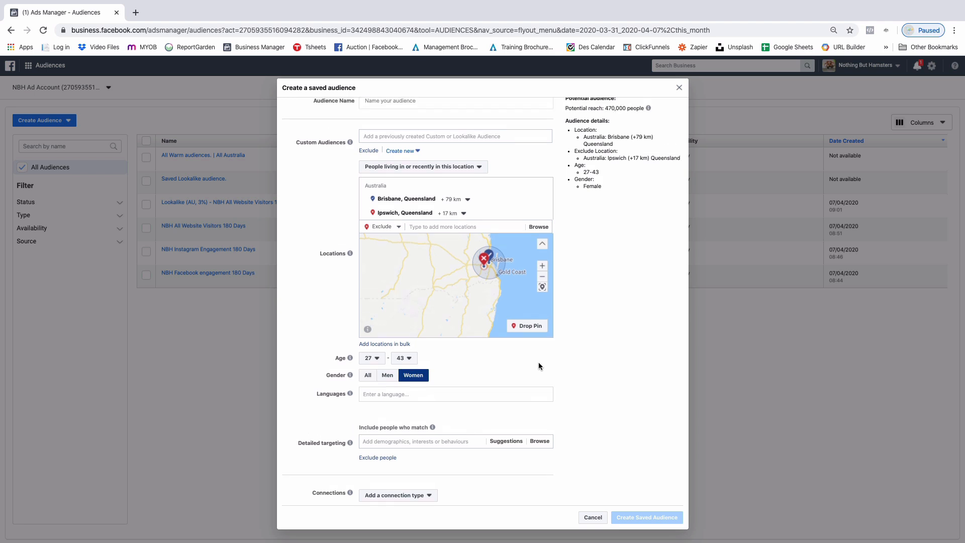
scroll(539, 366, up, 1)
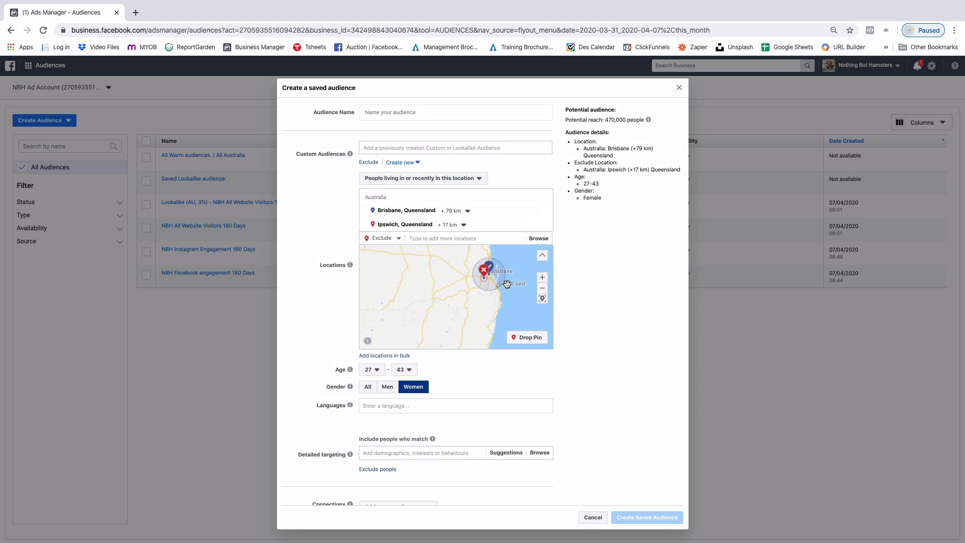
click(403, 453)
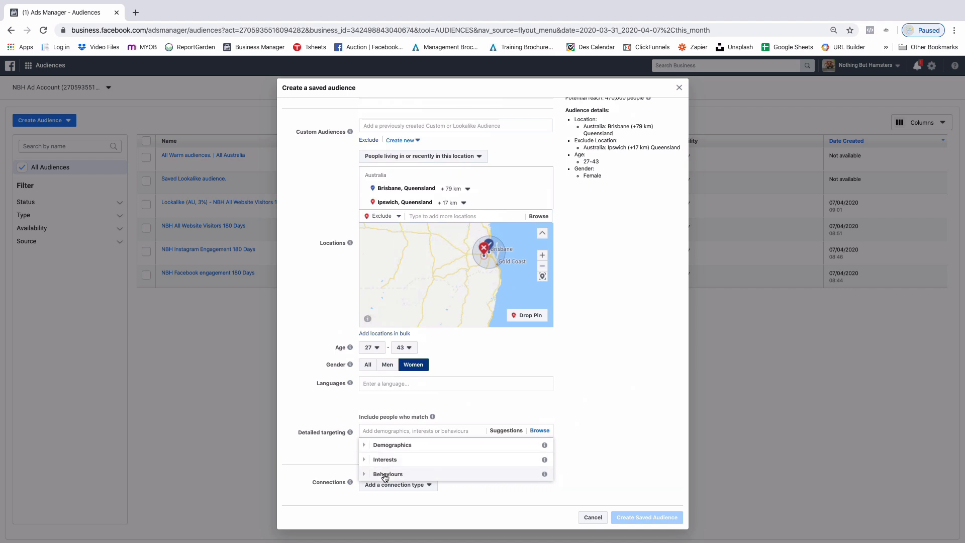
click(364, 446)
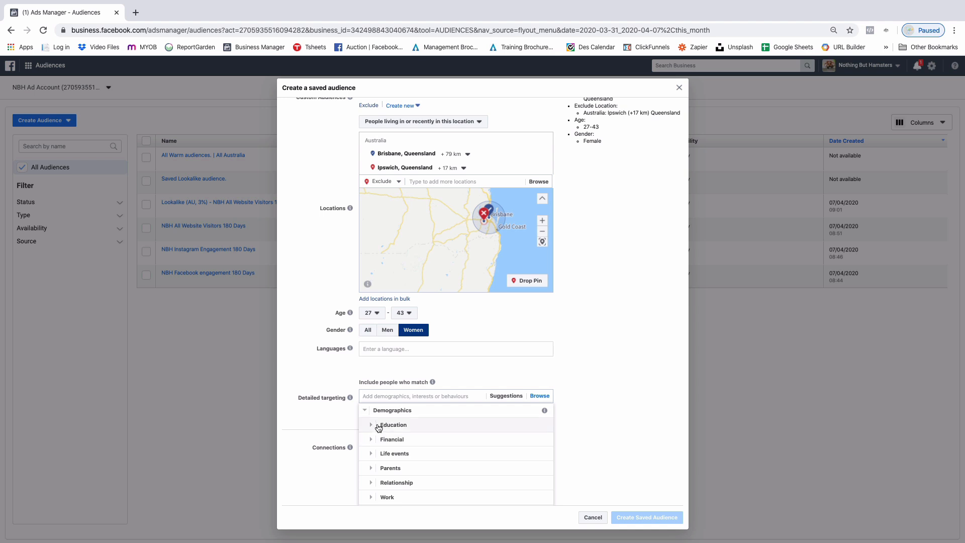
click(372, 471)
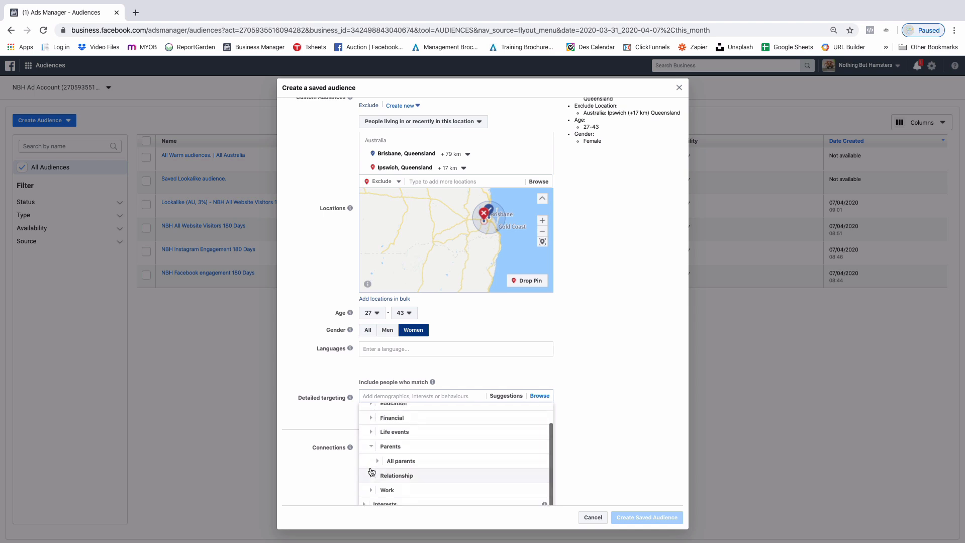
click(376, 463)
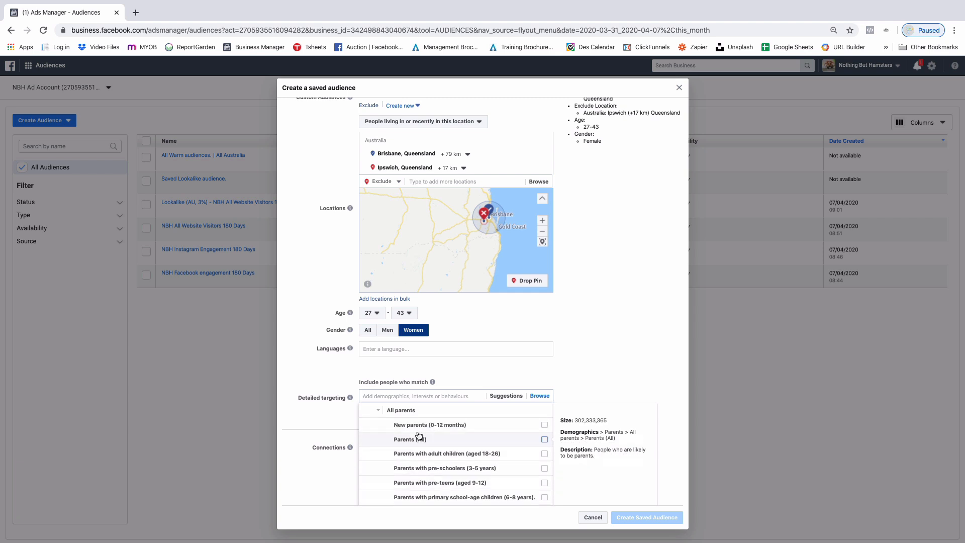
scroll(425, 465, down, 1)
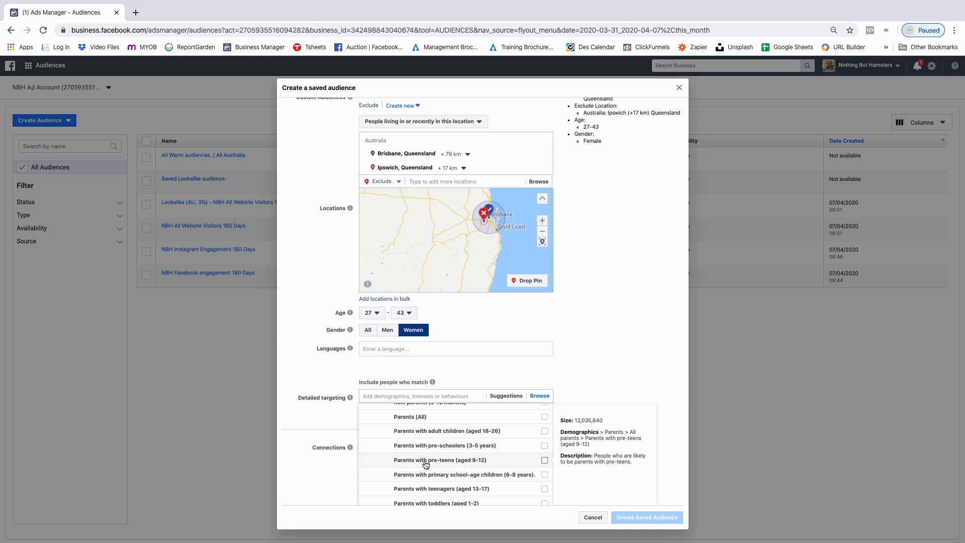
scroll(426, 463, up, 3)
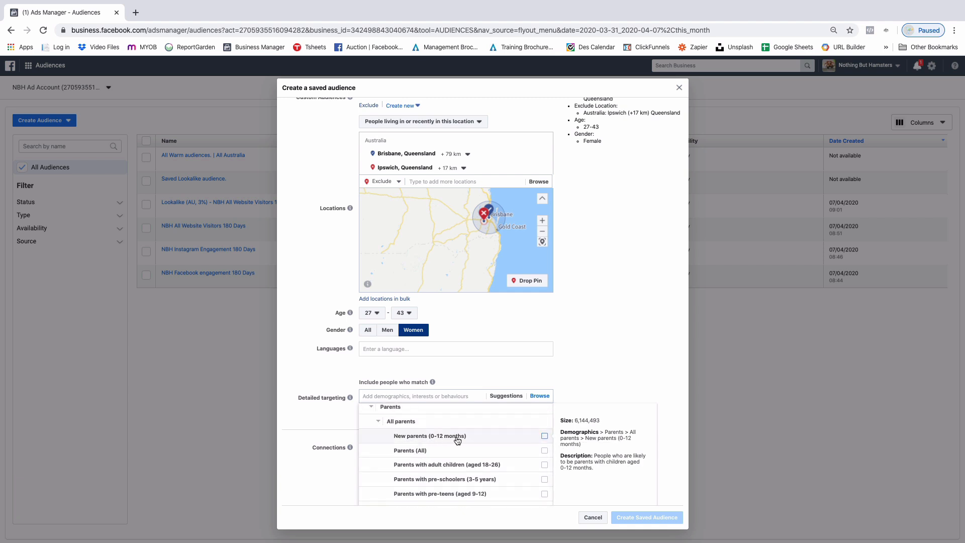
scroll(457, 441, down, 2)
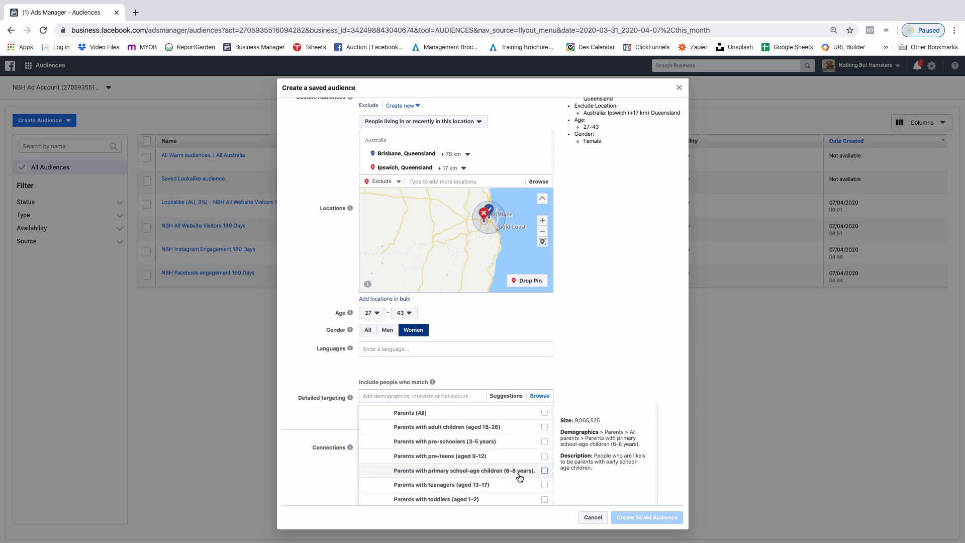
Include parents with primary school-age children (6-8 years), pre-teens (aged 9-12), pre-schoolers (3-5 years) and teenagers (aged 13-17), and check the potential reach
click(545, 471)
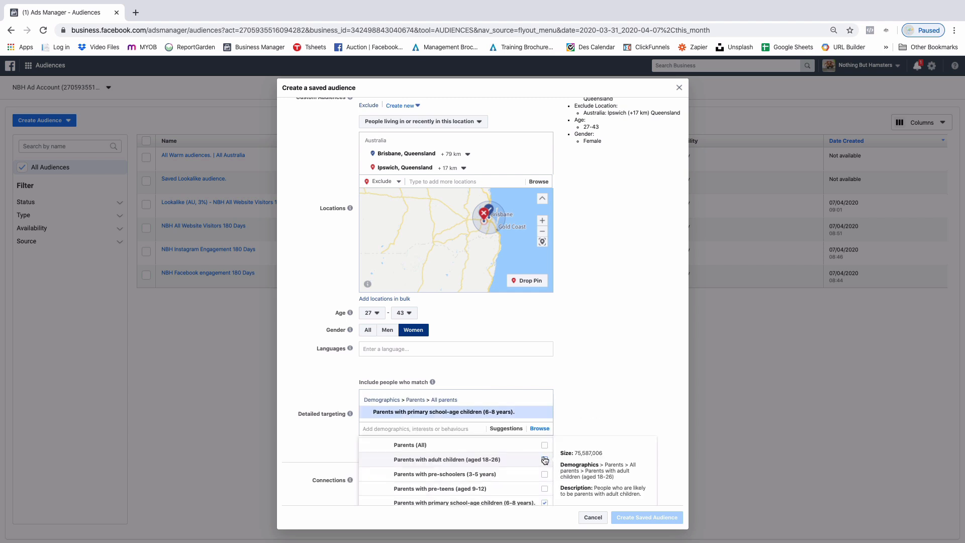
click(545, 490)
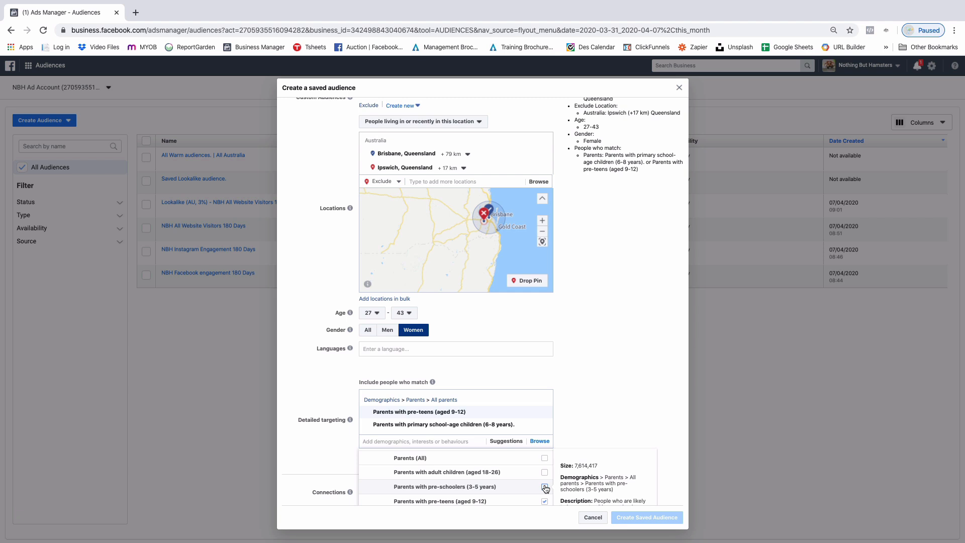
click(545, 487)
scroll(496, 413, down, 2)
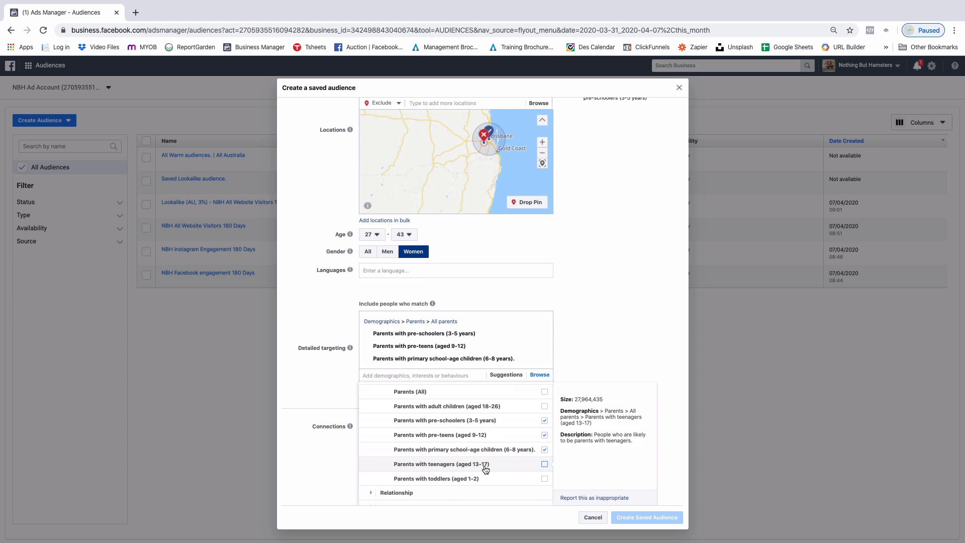
click(545, 465)
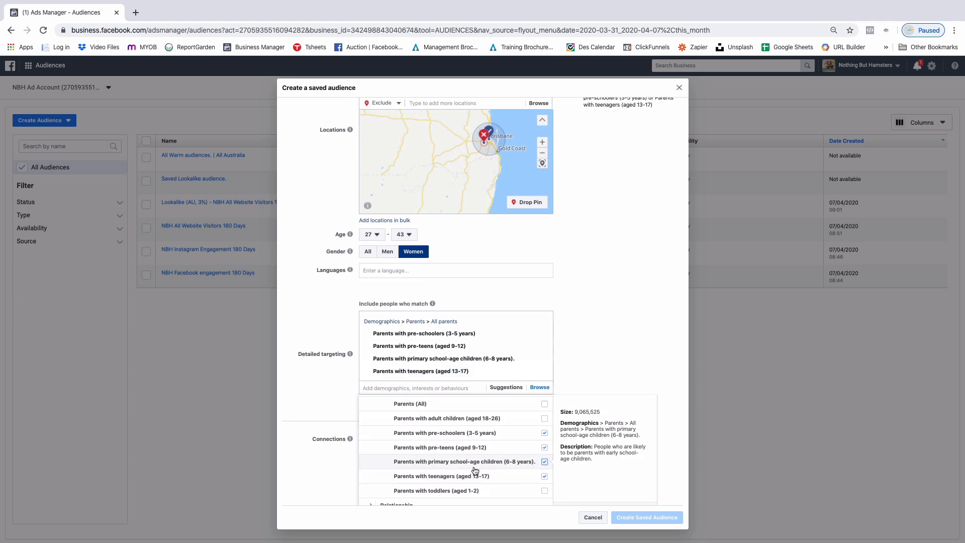
scroll(487, 469, up, 2)
scroll(573, 424, up, 3)
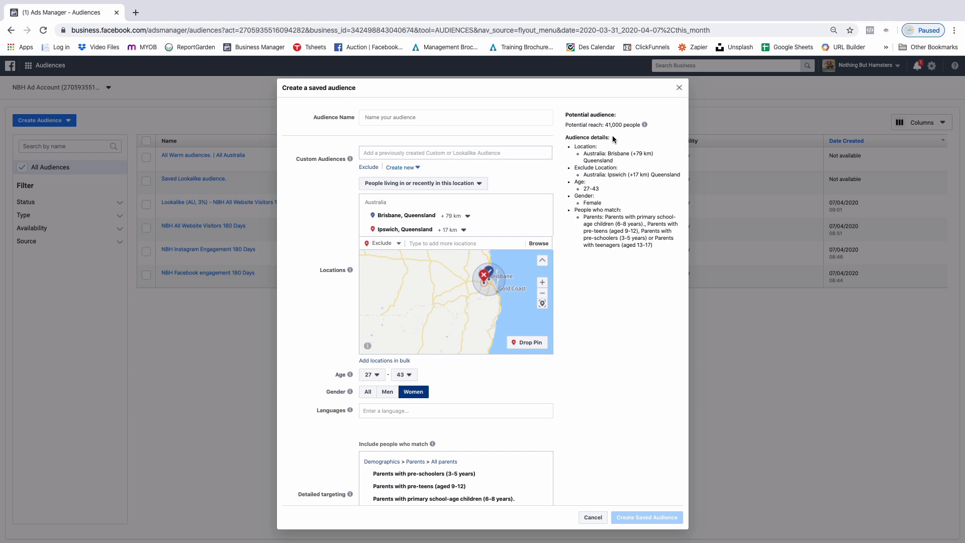
scroll(523, 257, down, 3)
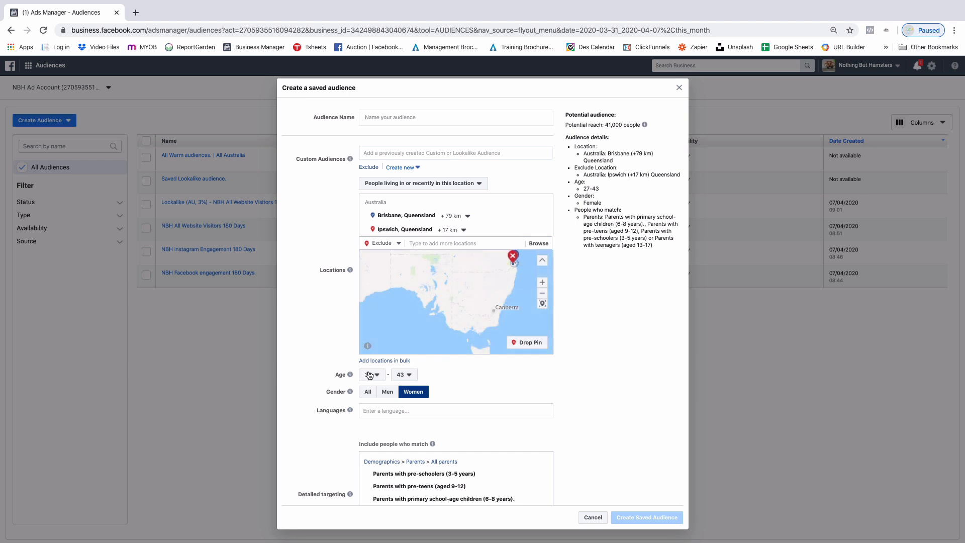
scroll(442, 397, down, 3)
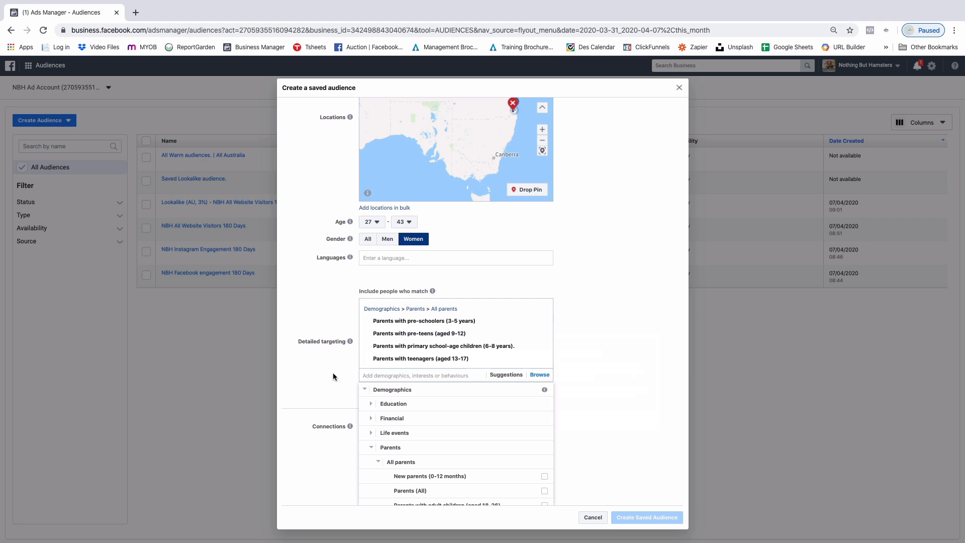
click(314, 374)
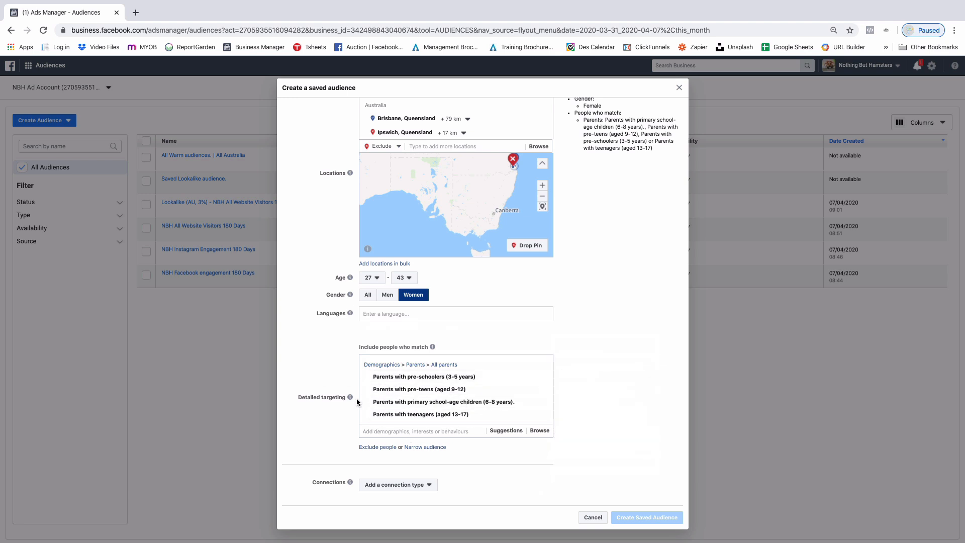
click(398, 429)
text(animal lovers)
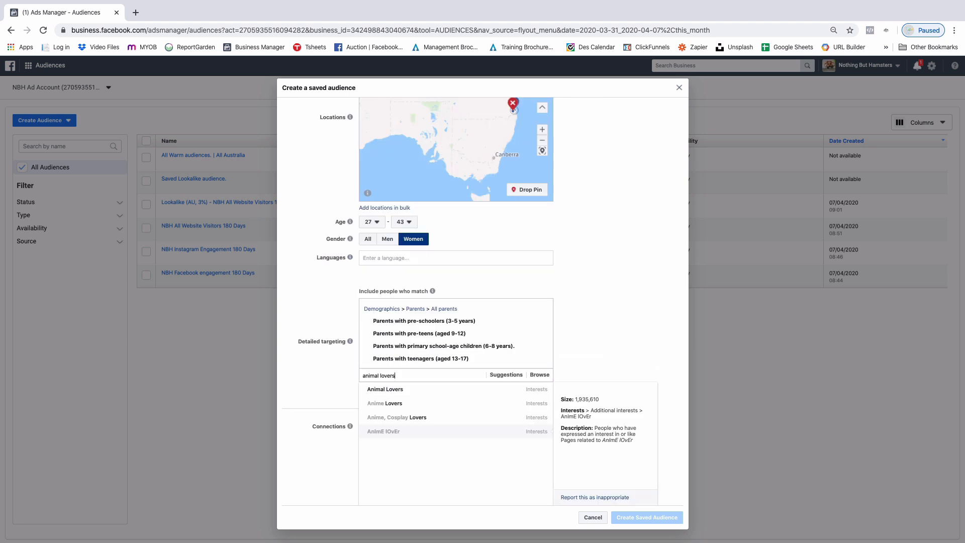
key(BackSpace)
key(BackSpace)
key(BackSpace)
key(BackSpace)
key(BackSpace)
key(BackSpace)
key(BackSpace)
key(BackSpace)
key(BackSpace)
key(BackSpace)
key(BackSpace)
key(BackSpace)
Try adding the Hamster interest alongside the parent categories, and remove it again
text(Hamster)
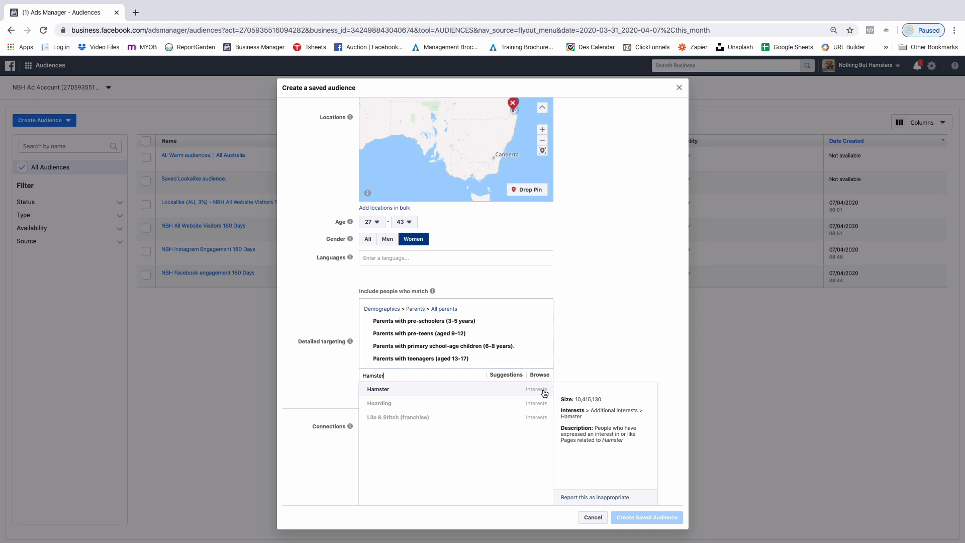
click(385, 390)
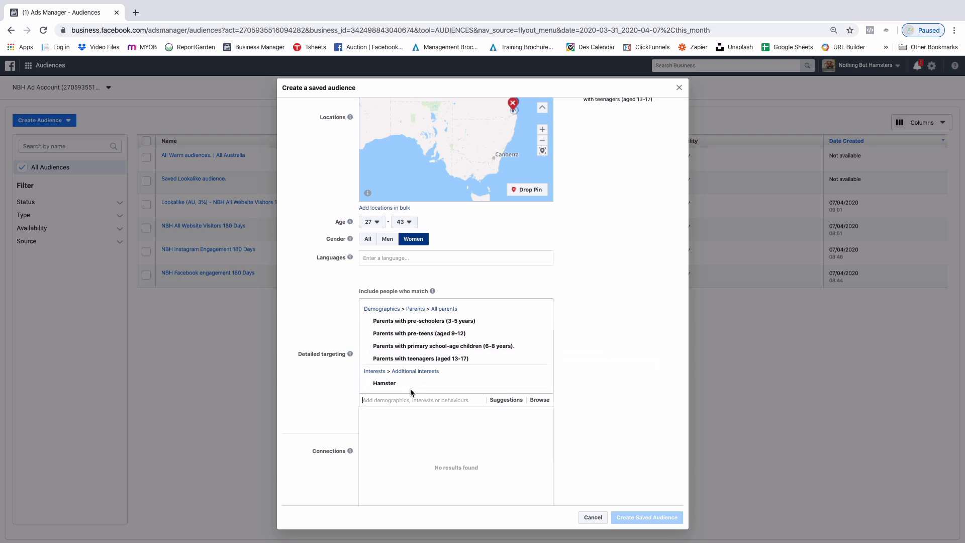
scroll(643, 394, up, 3)
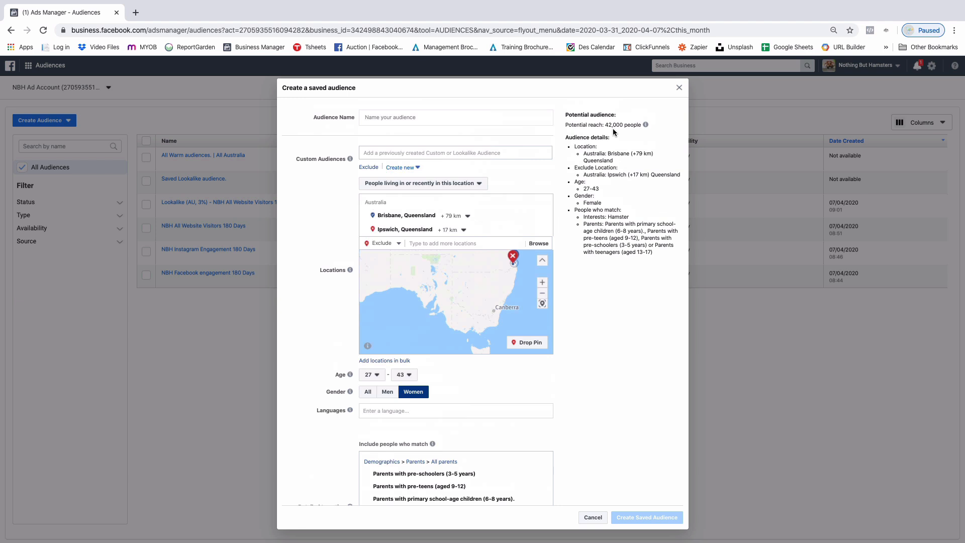
scroll(614, 132, down, 4)
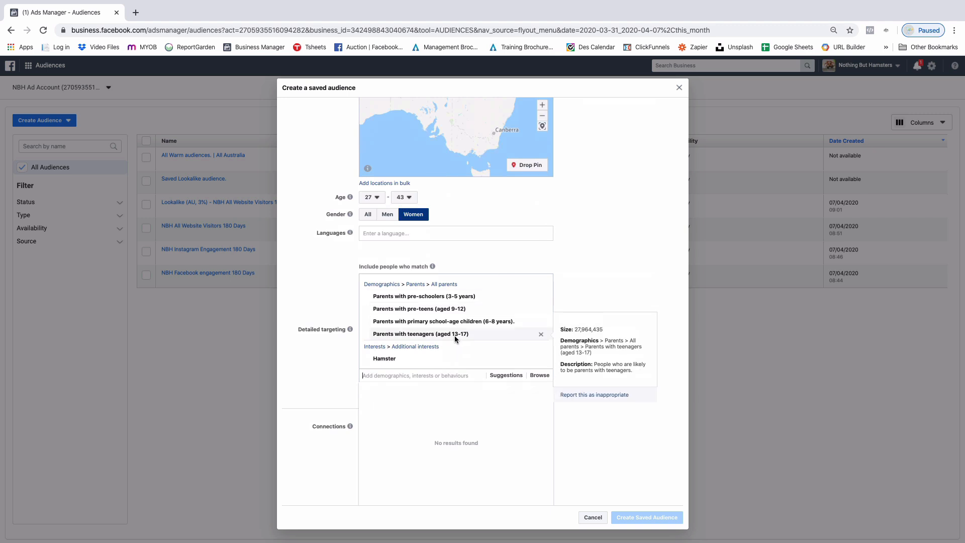
mouse_move(422, 358)
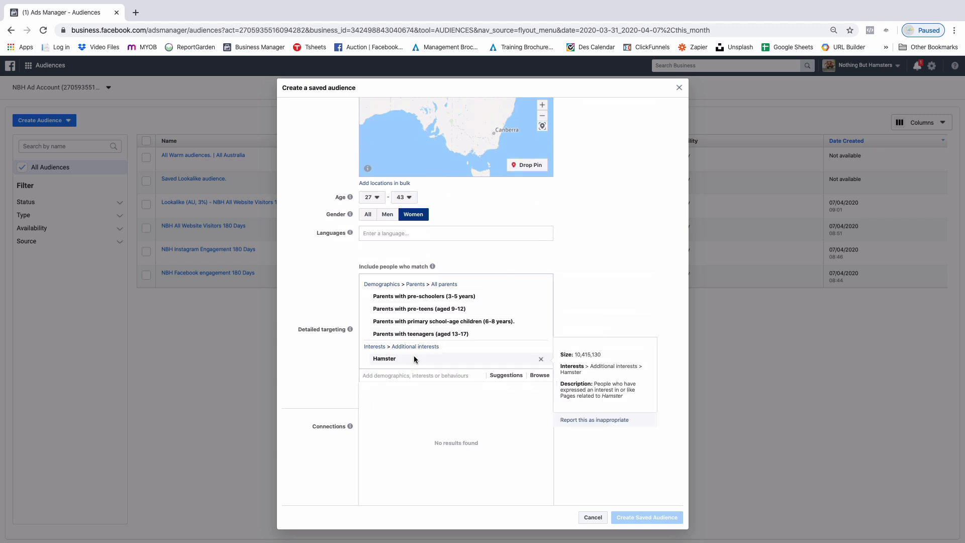
click(542, 360)
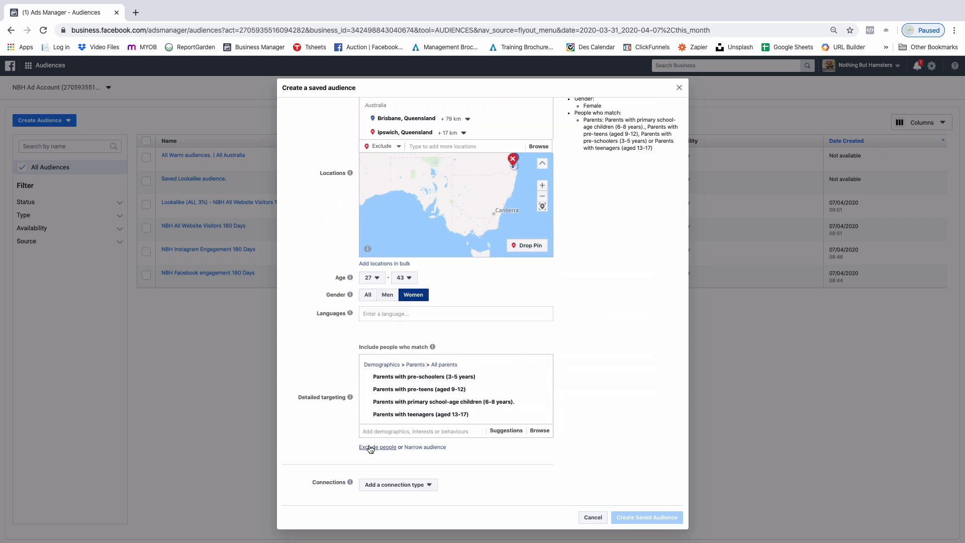
Narrow the audience so that the included parents must also match the Hamster interest, and check the potential reach
click(425, 447)
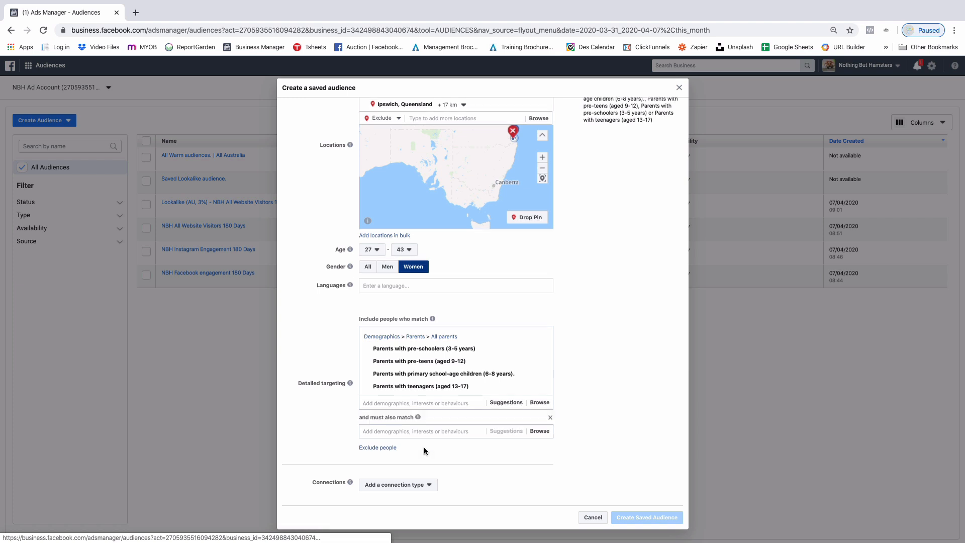
click(388, 429)
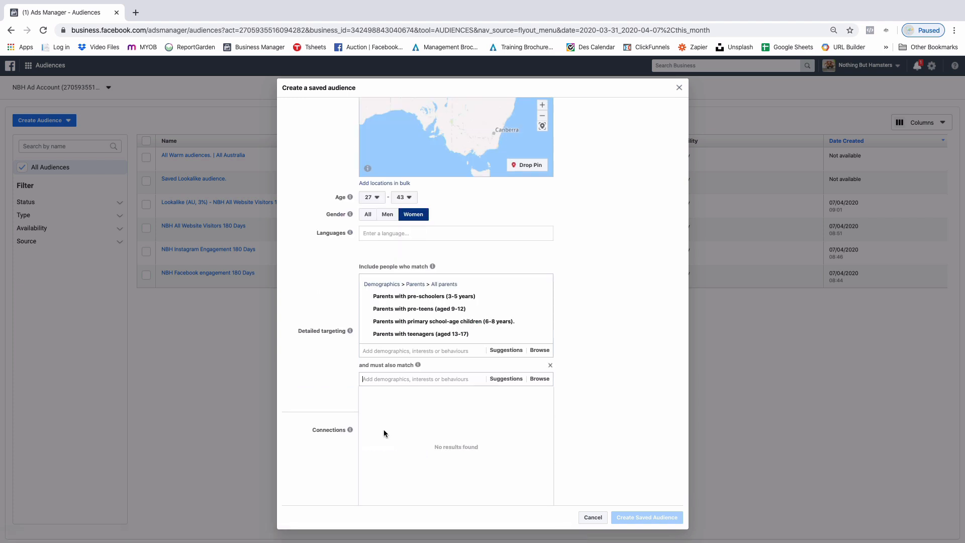
text(hamster)
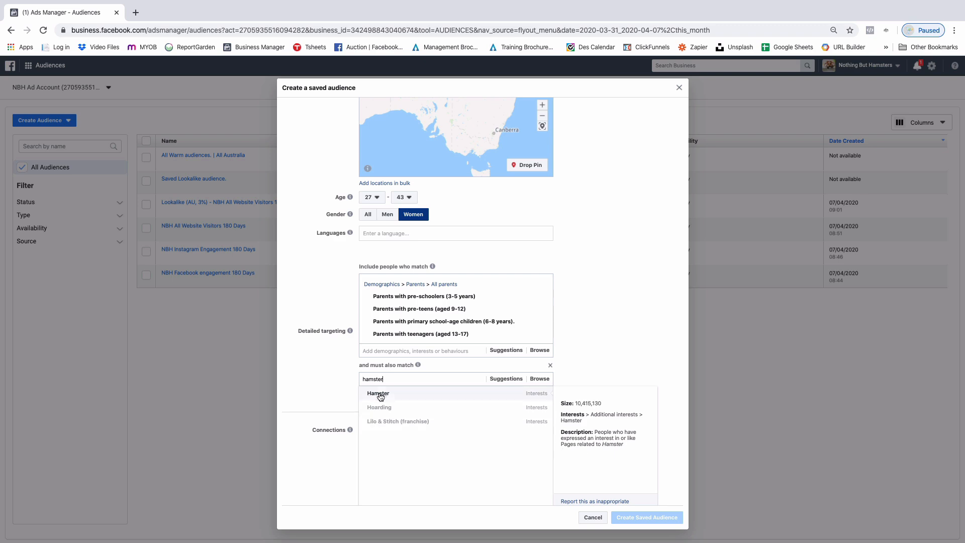
click(381, 395)
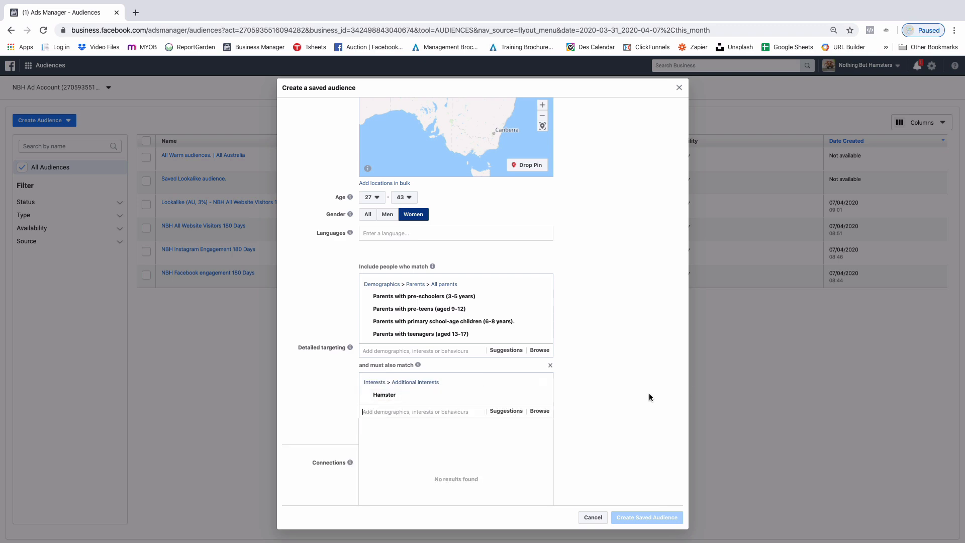
scroll(636, 399, up, 2)
scroll(635, 400, up, 2)
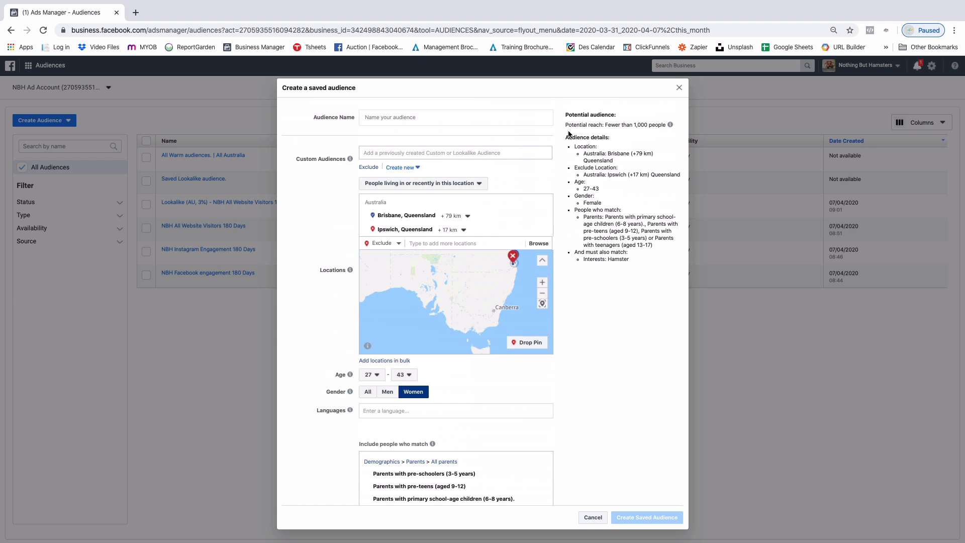
scroll(451, 369, down, 3)
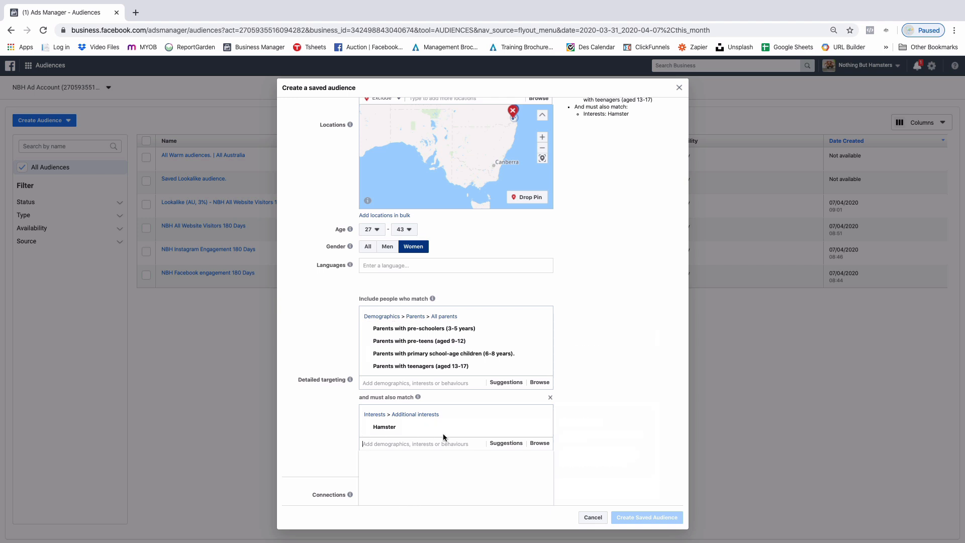
scroll(634, 397, up, 3)
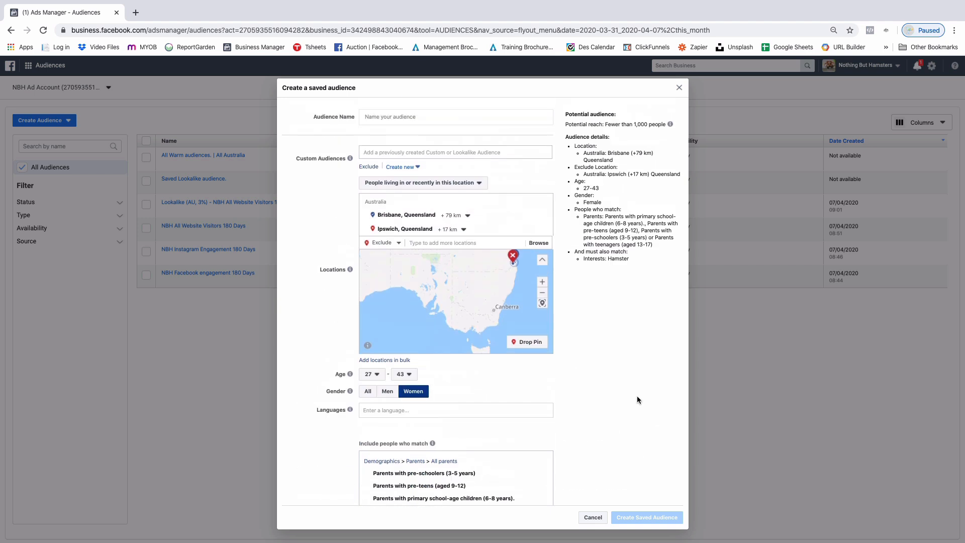
Add the suggested interests Guinea pig, Rabbits and Mouse to the must-also-match condition containing Hamster
scroll(637, 398, down, 1)
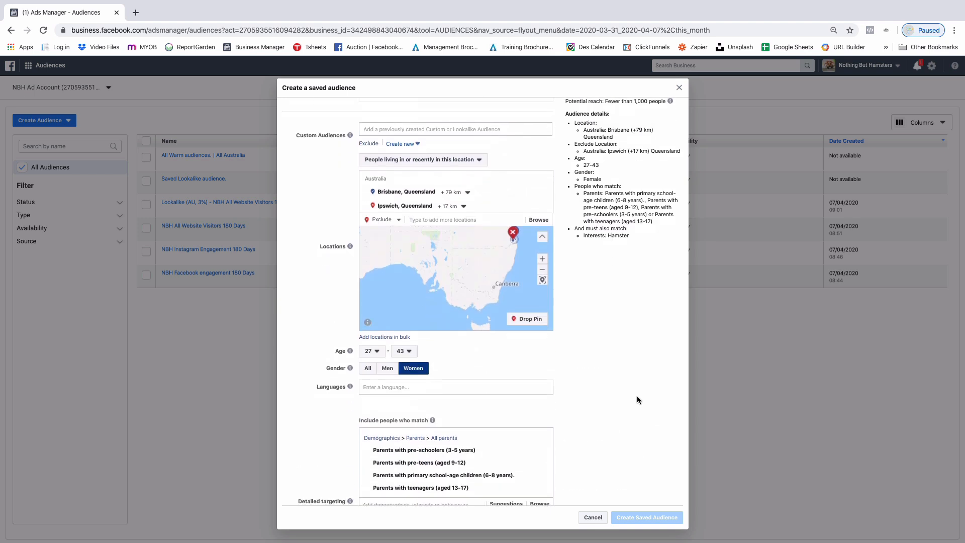
scroll(638, 398, down, 5)
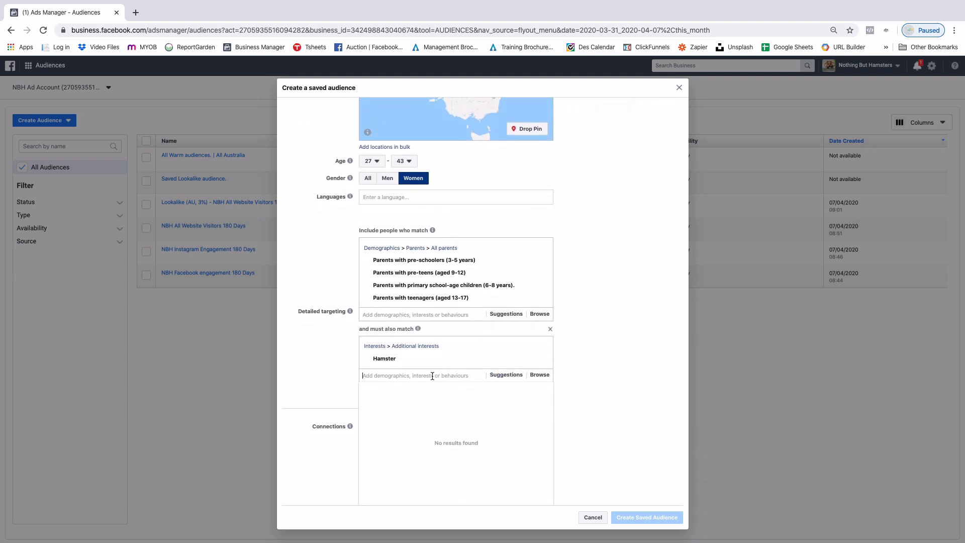
click(504, 376)
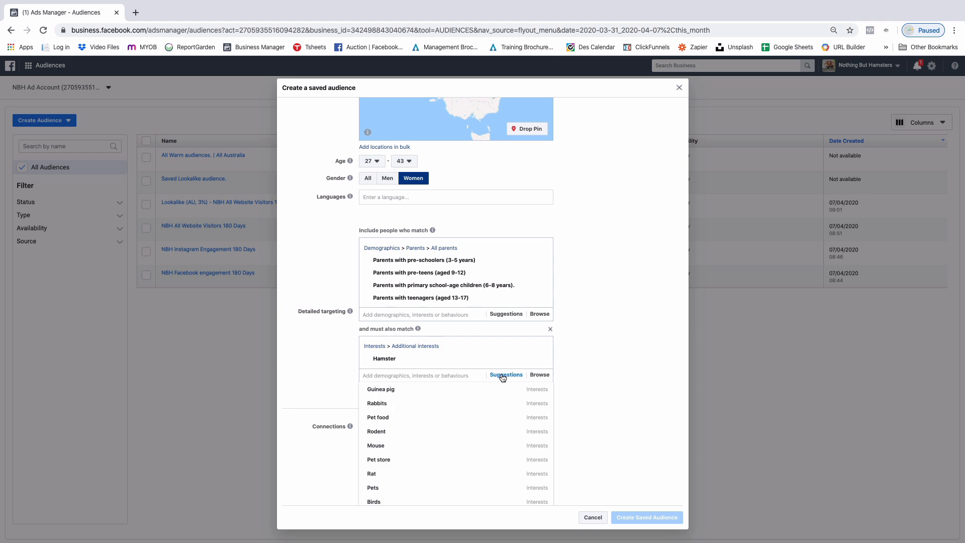
click(411, 389)
click(393, 406)
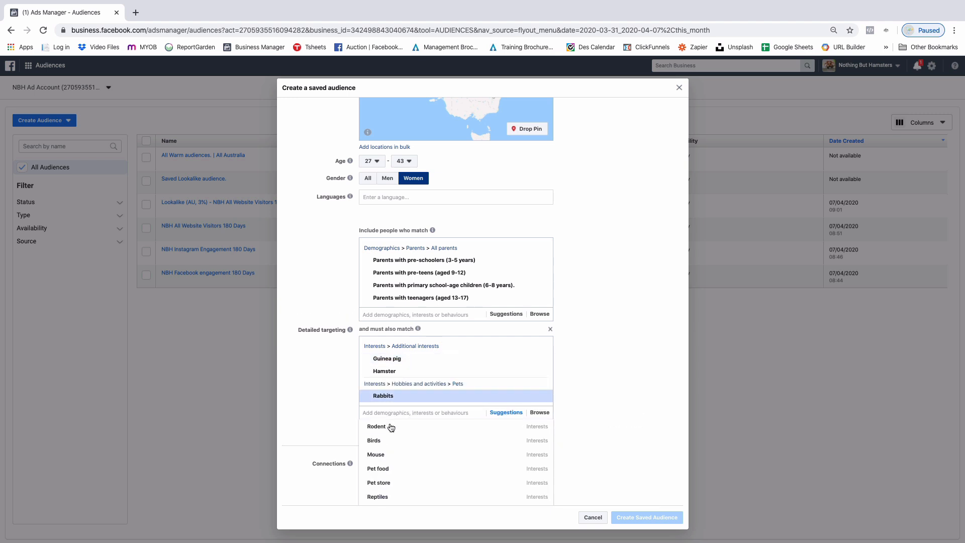
click(390, 455)
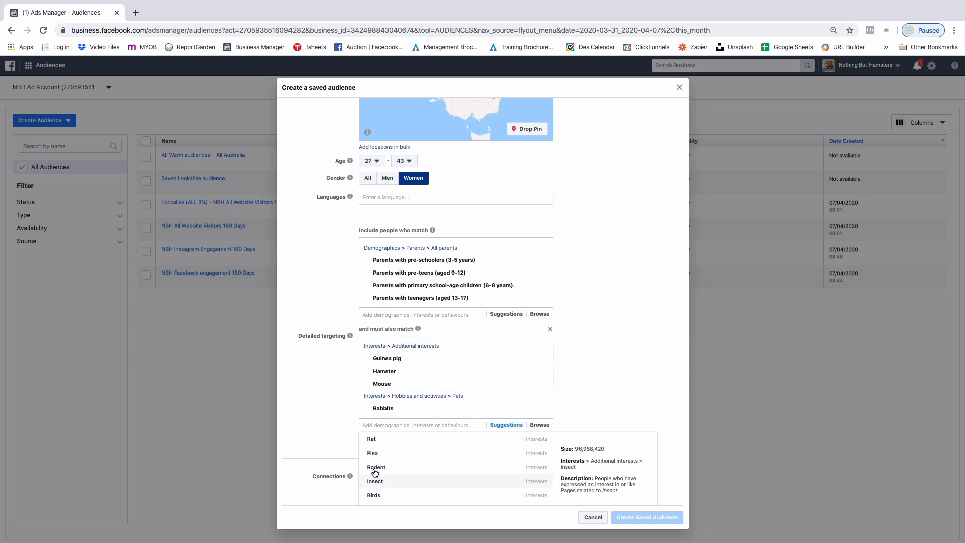
Add the suggested Pet store and Pet food interests to the same condition, and check the potential reach, dismissing the error notice
scroll(395, 455, down, 2)
scroll(394, 455, down, 2)
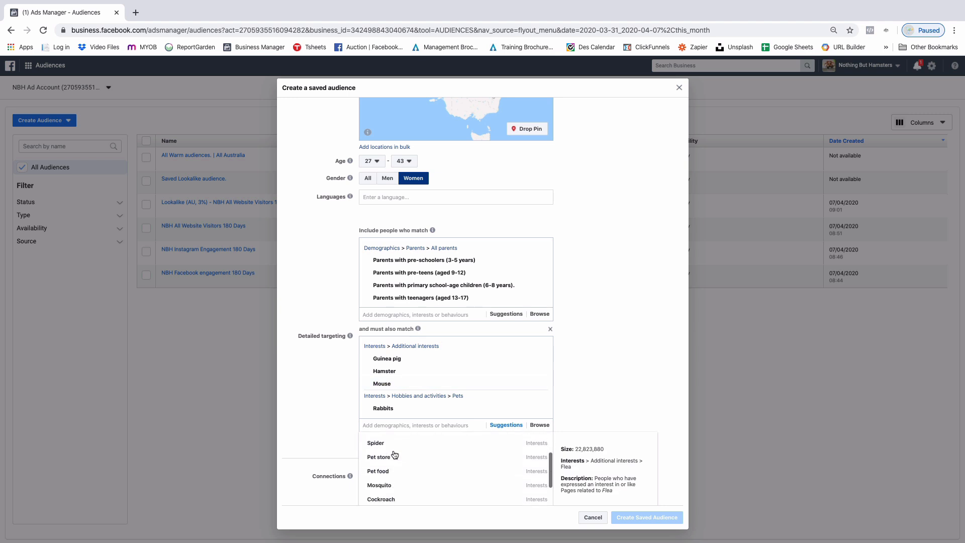
click(394, 455)
click(394, 468)
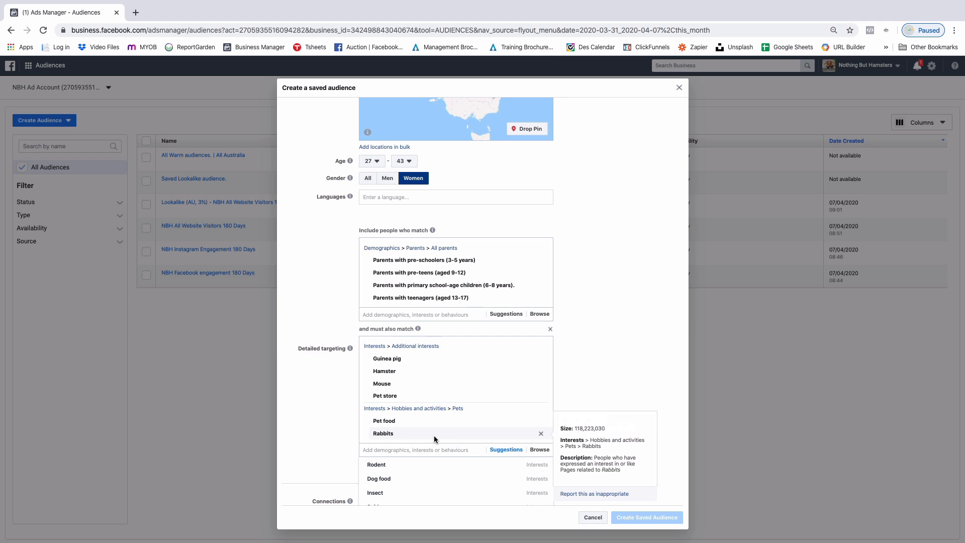
scroll(435, 439, up, 5)
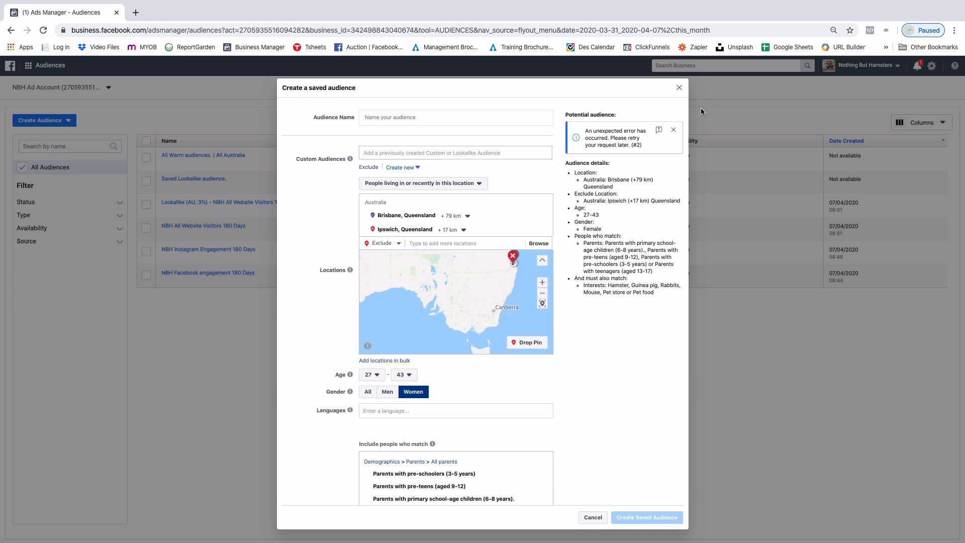
click(674, 130)
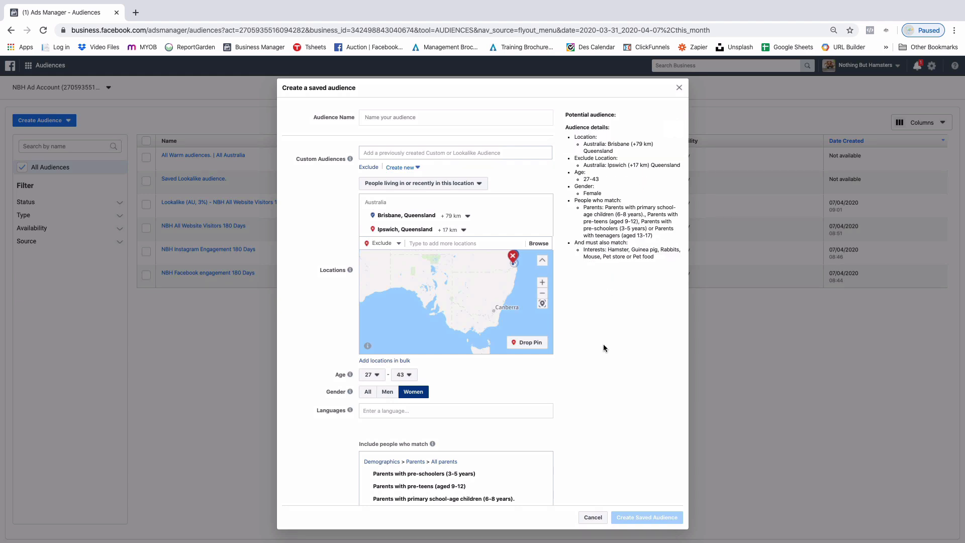
Remove the Rabbits interest from the must-also-match condition and check the potential reach
scroll(425, 428, down, 4)
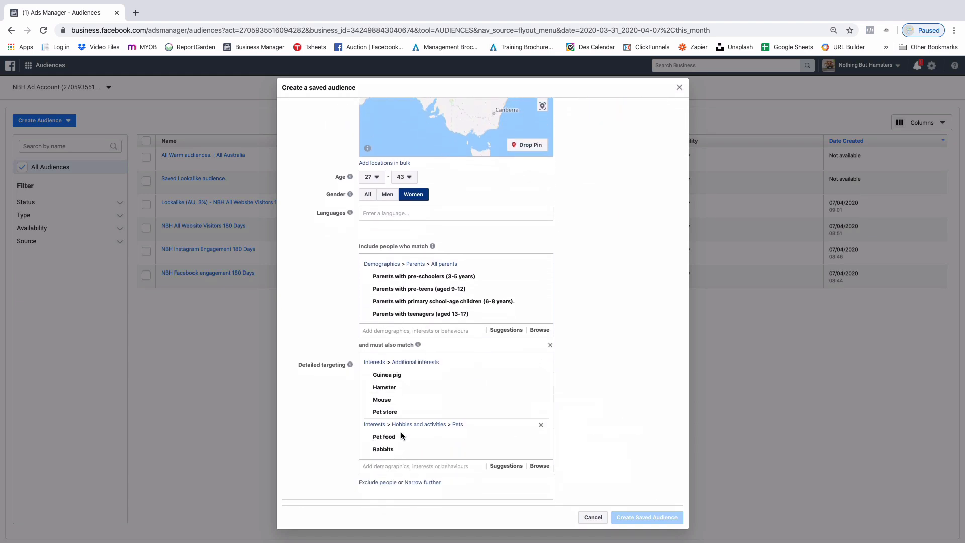
click(539, 451)
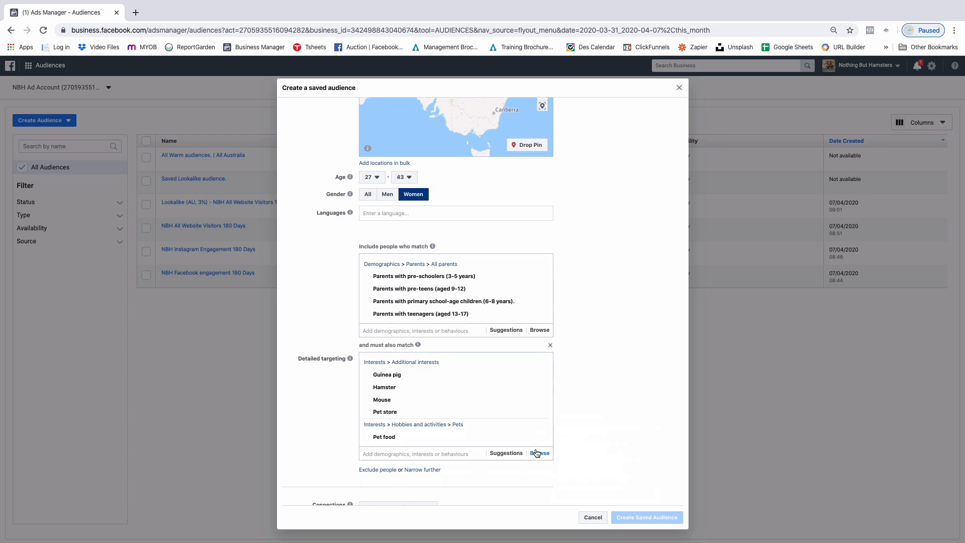
scroll(599, 448, up, 4)
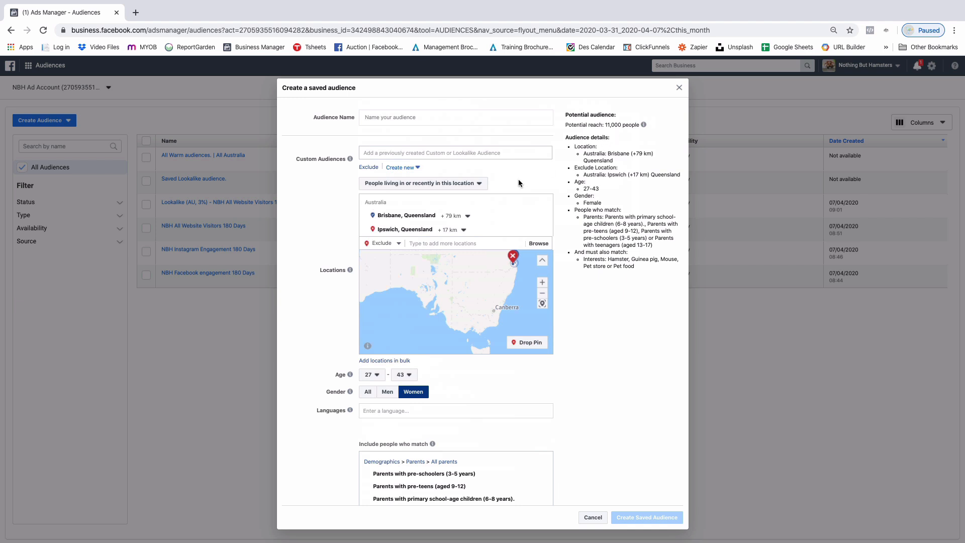
Narrow the audience further with a second must-also-match condition and browse its Behaviours categories
scroll(518, 179, down, 5)
scroll(520, 172, down, 1)
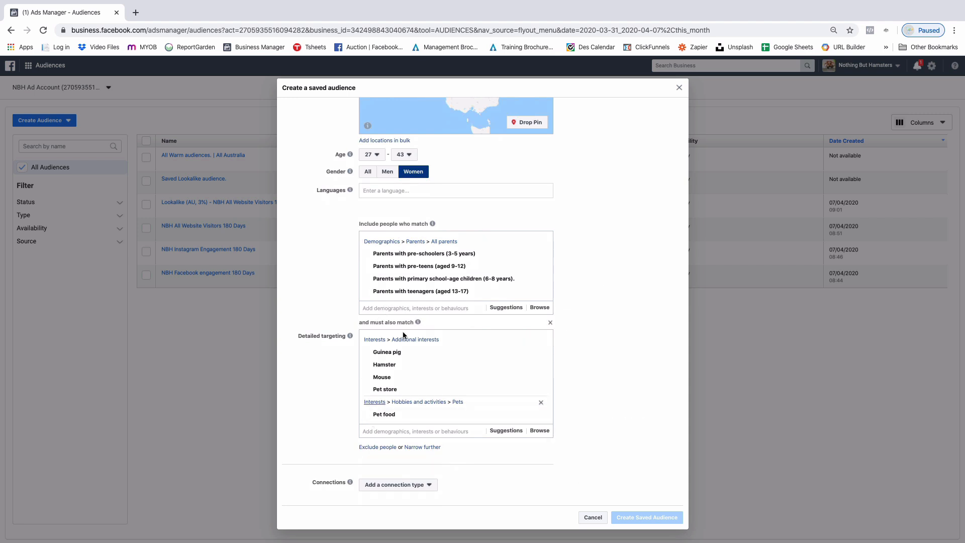
click(425, 447)
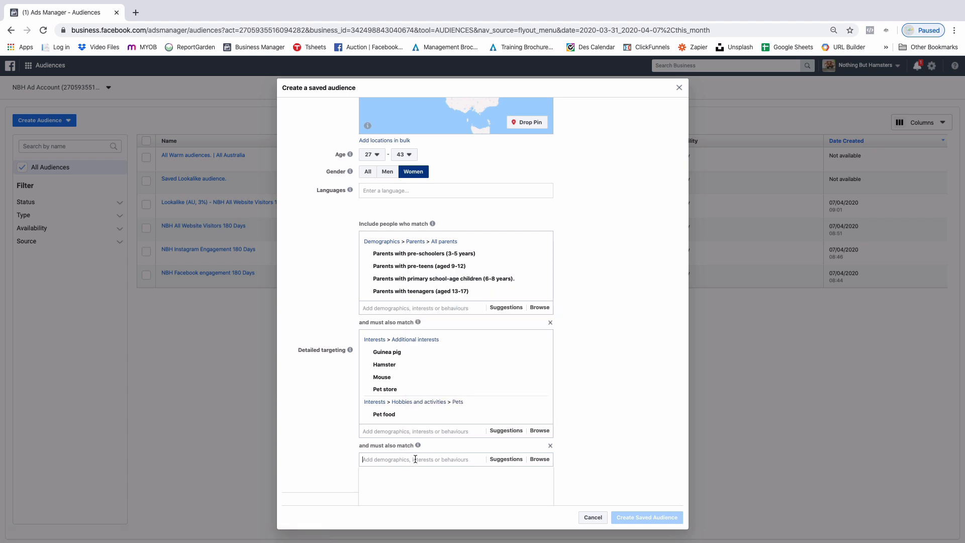
scroll(617, 410, down, 3)
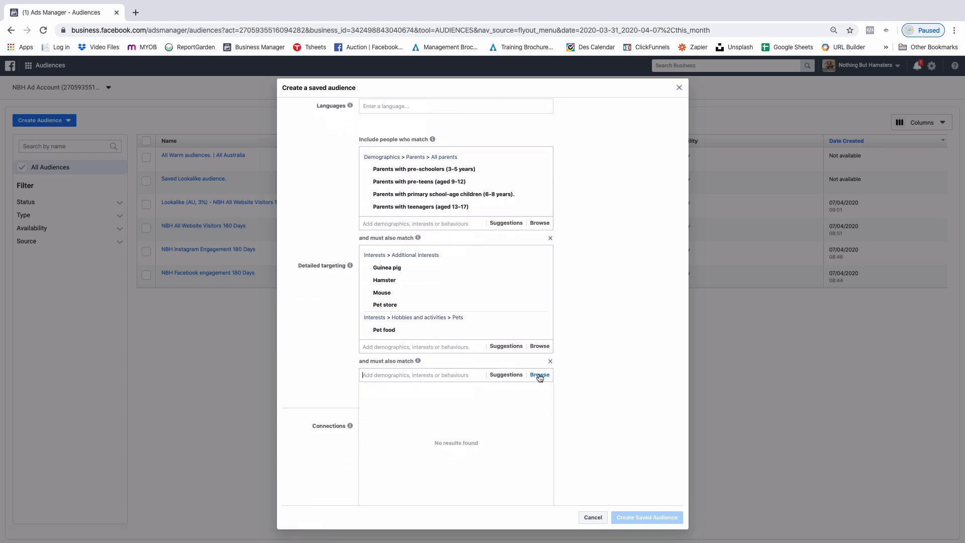
scroll(538, 379, up, 2)
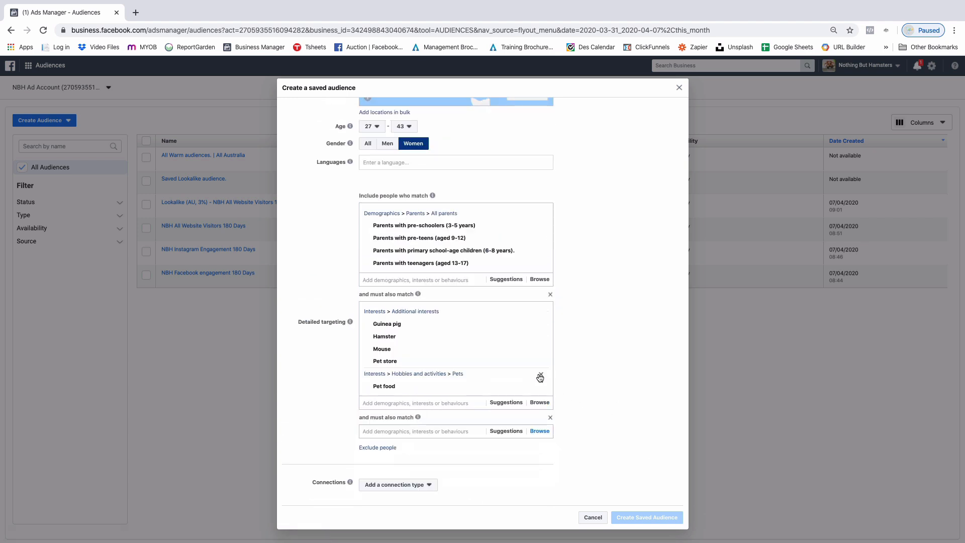
click(539, 431)
click(365, 475)
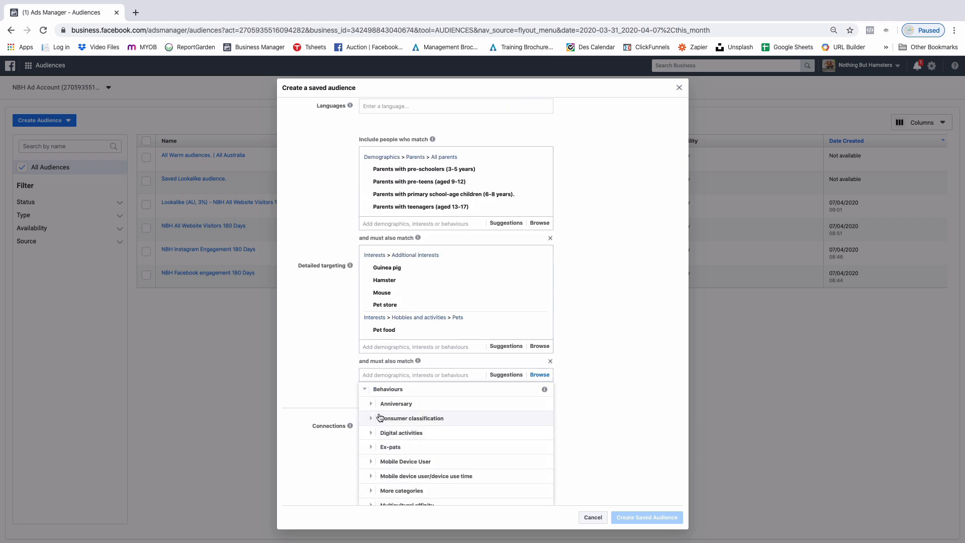
Require the Engaged shoppers purchase behaviour in the new condition, review its description, and check the potential reach
click(371, 435)
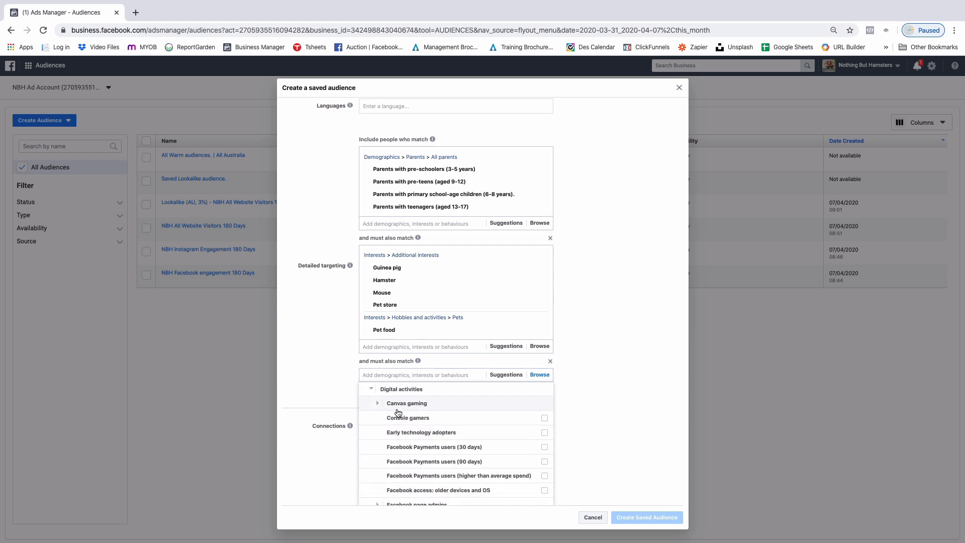
scroll(400, 431, down, 2)
scroll(400, 431, down, 1)
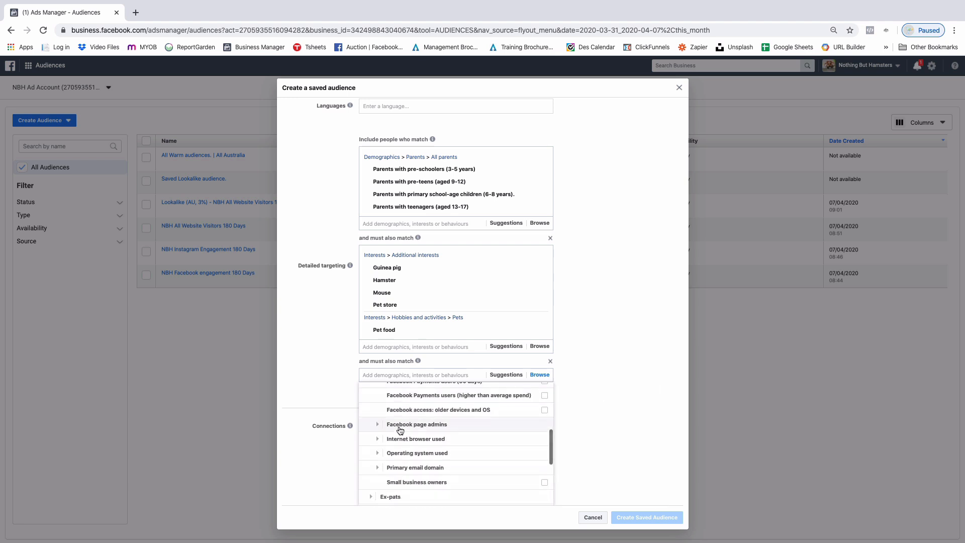
scroll(436, 431, down, 5)
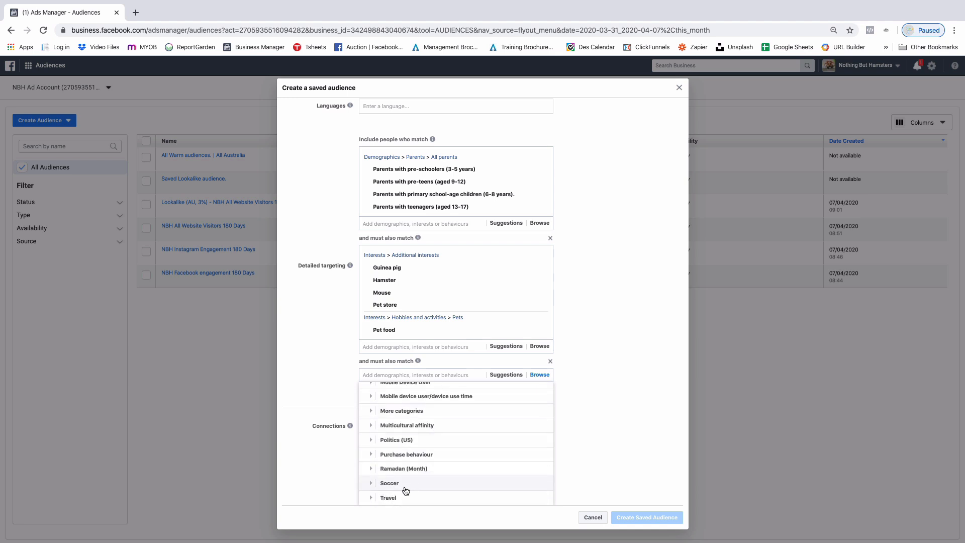
click(371, 455)
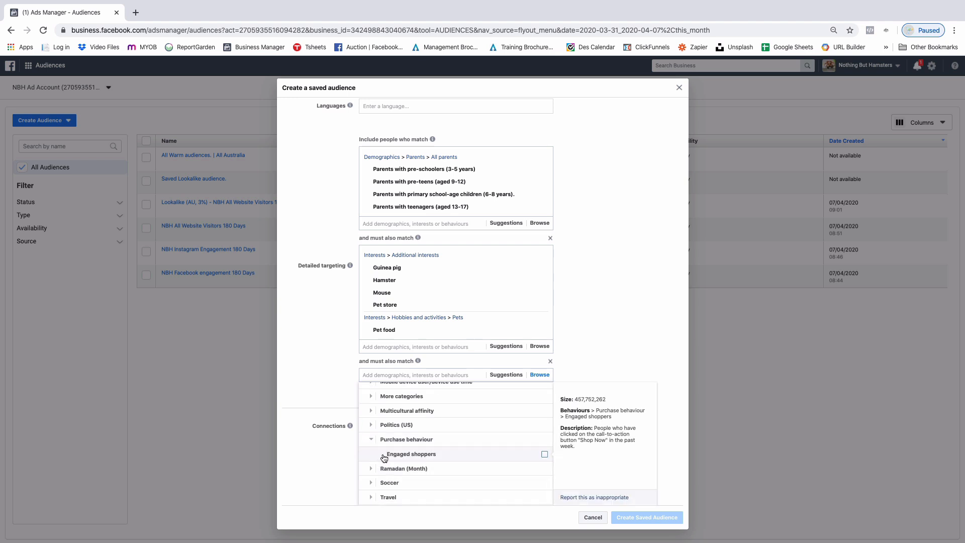
click(545, 456)
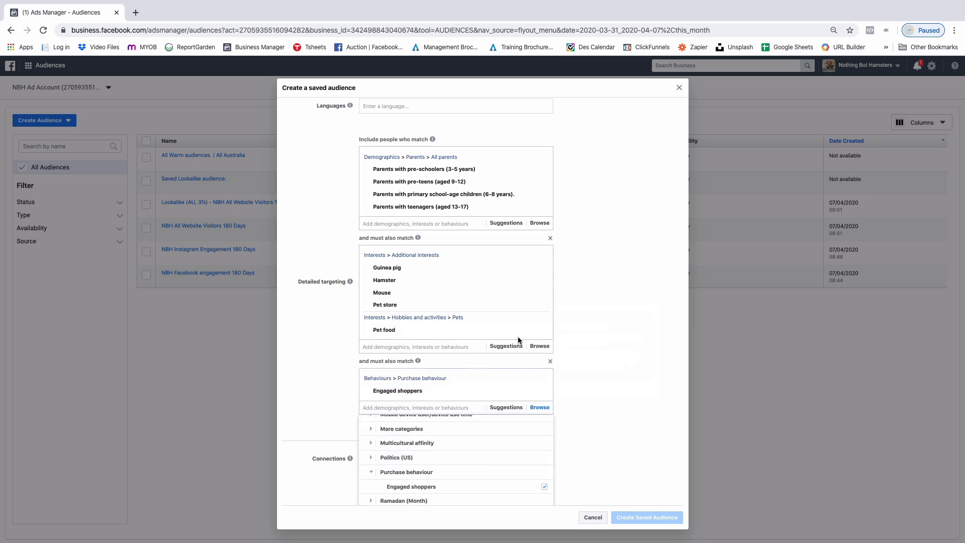
mouse_move(430, 392)
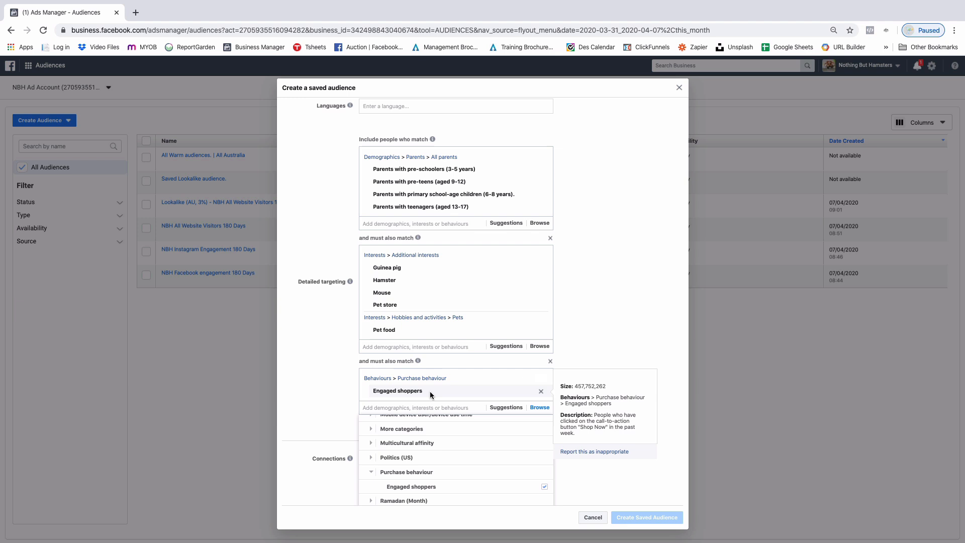
click(657, 315)
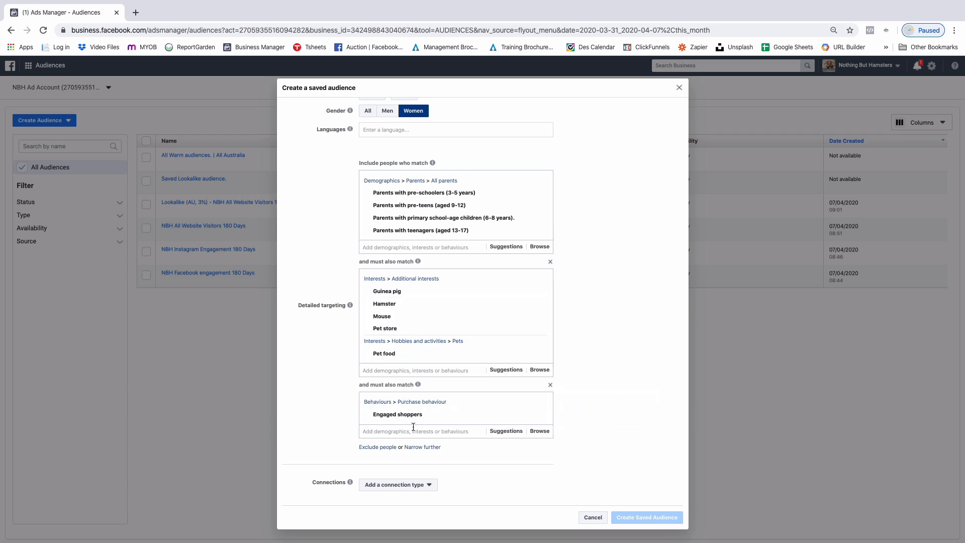
scroll(633, 402, up, 6)
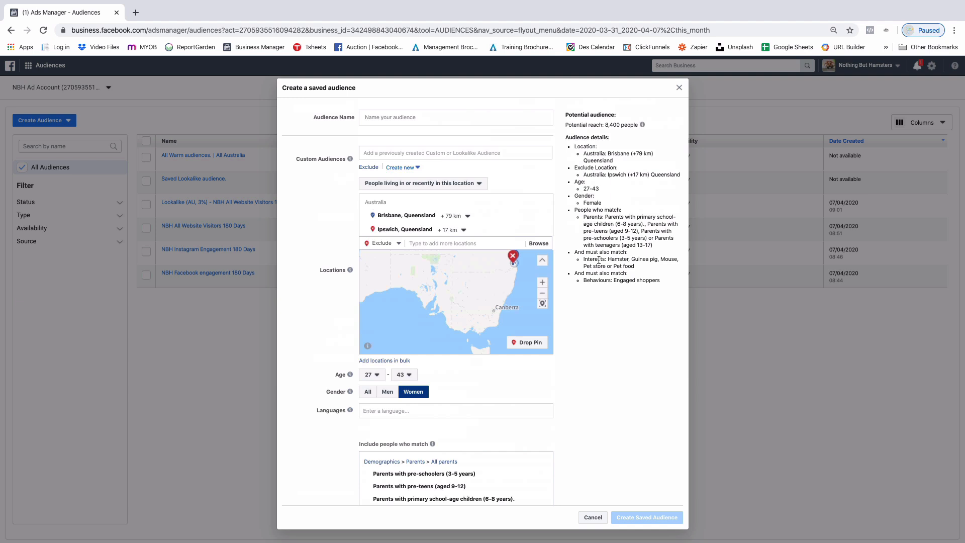
Exclude people who match the Dresses interest, found under Shopping and fashion > Fashion accessories
scroll(598, 258, down, 6)
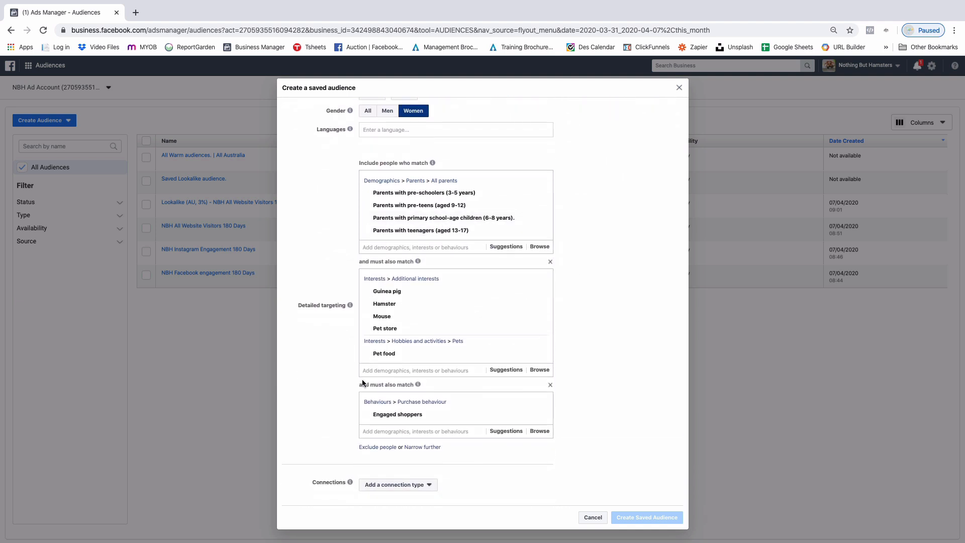
click(367, 448)
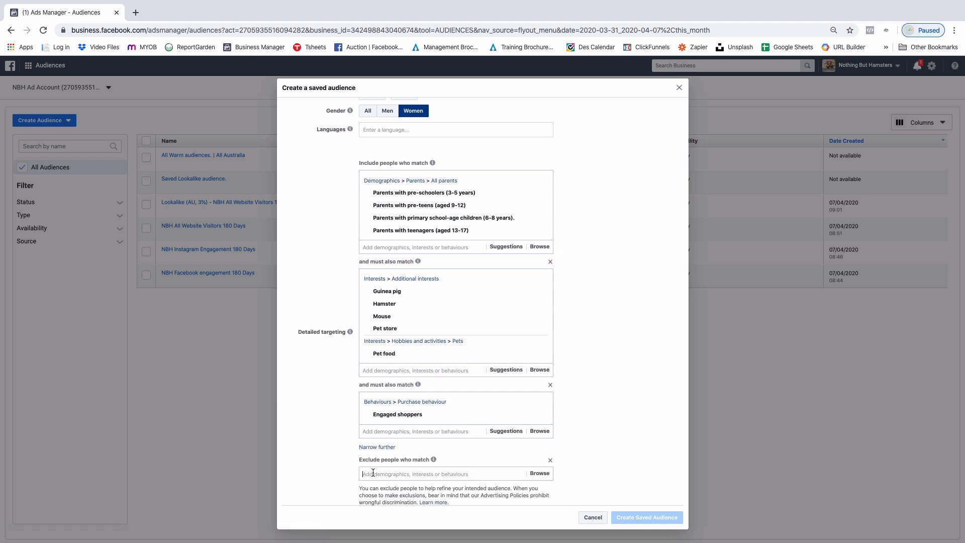
click(541, 474)
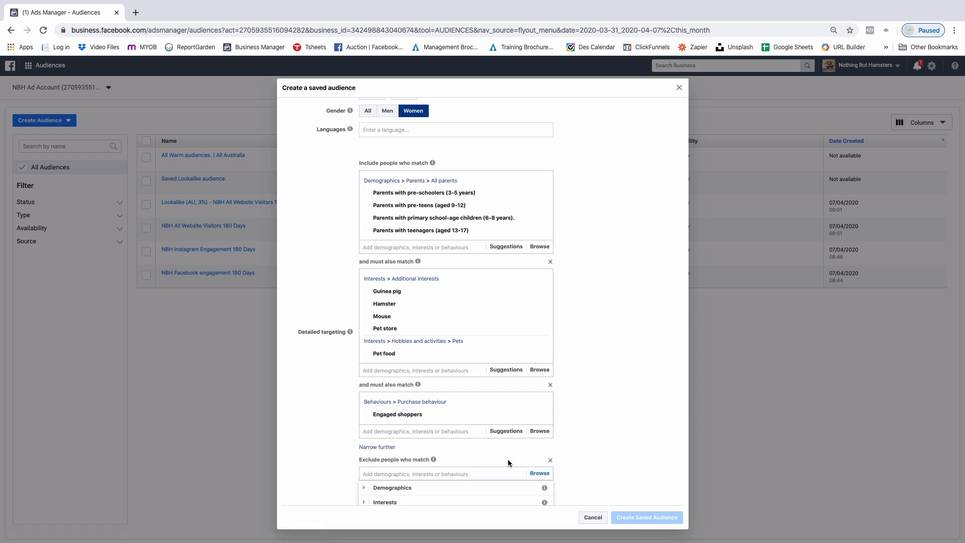
scroll(484, 402, down, 2)
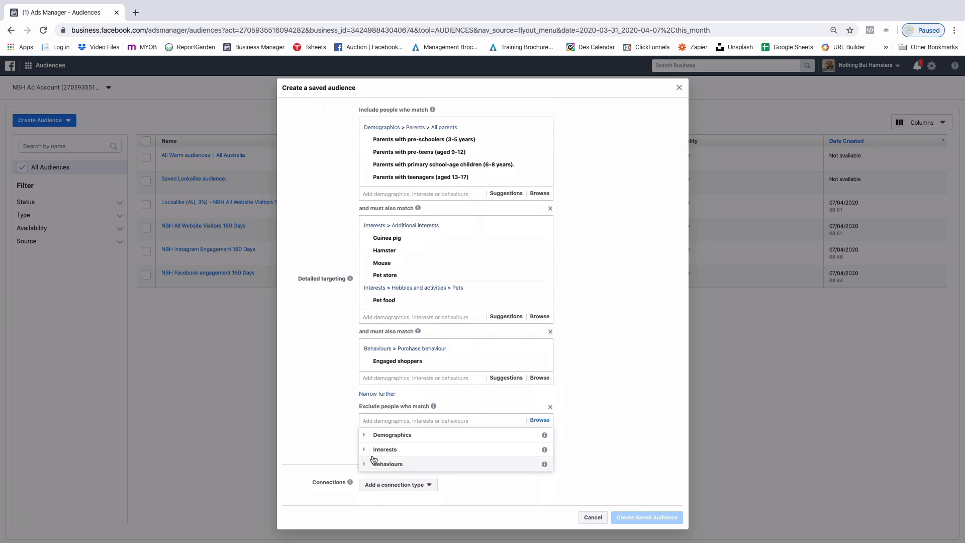
click(364, 450)
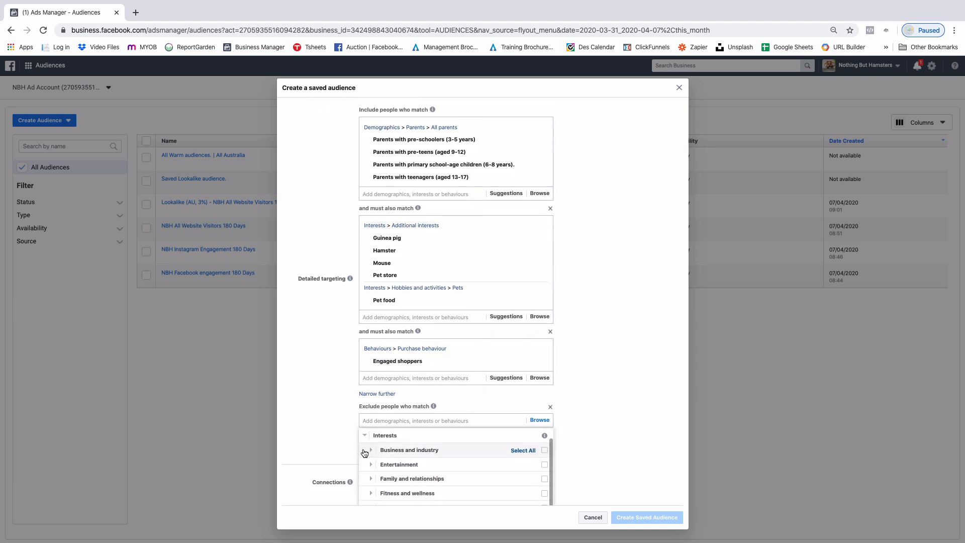
scroll(364, 453, down, 3)
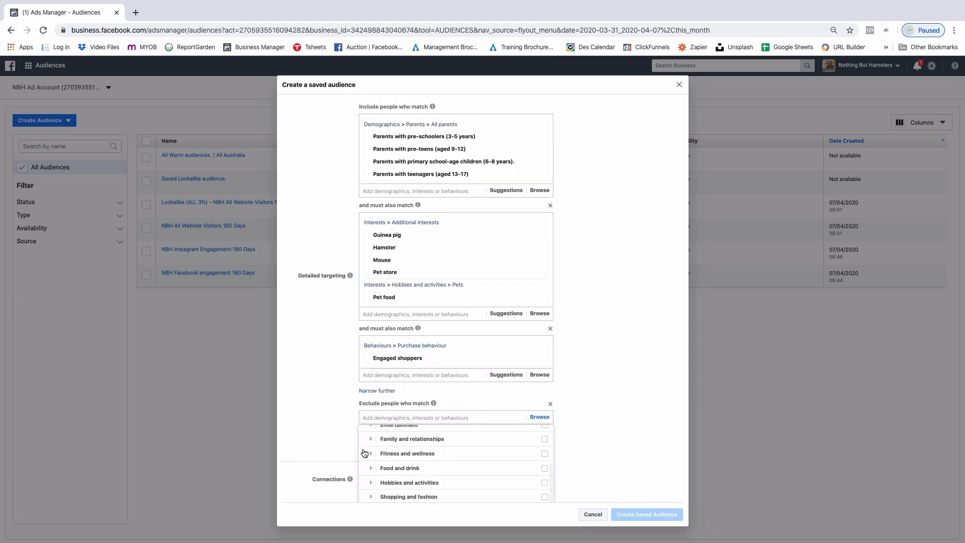
scroll(383, 456, down, 2)
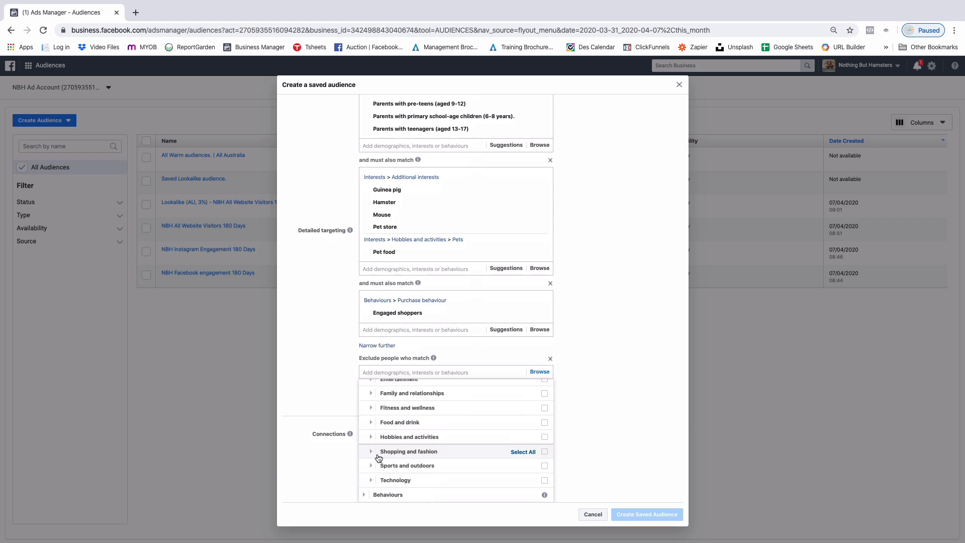
click(369, 453)
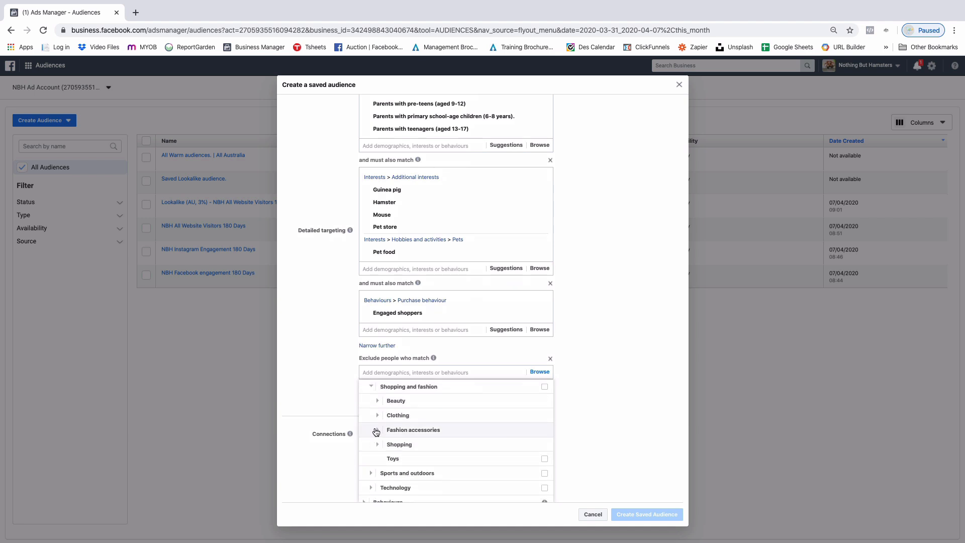
scroll(408, 433, down, 1)
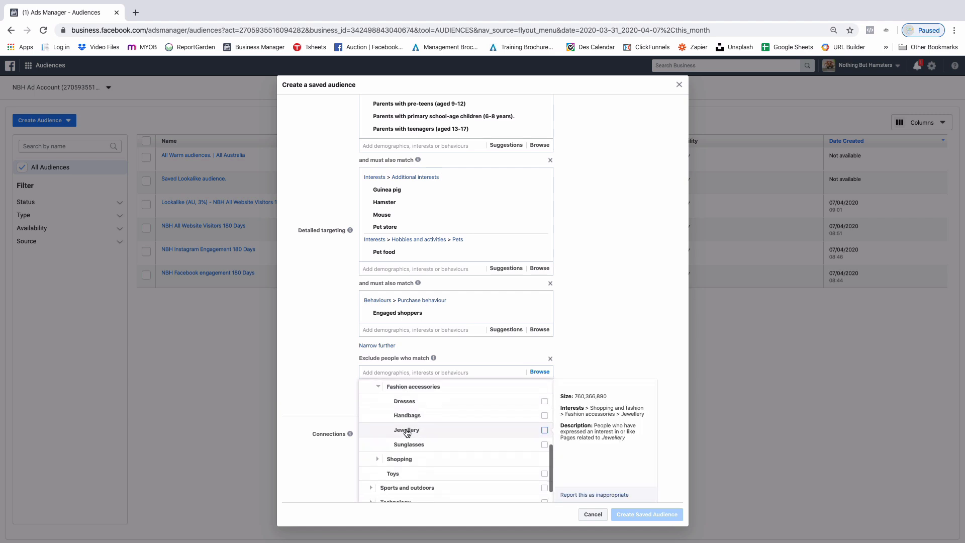
click(545, 402)
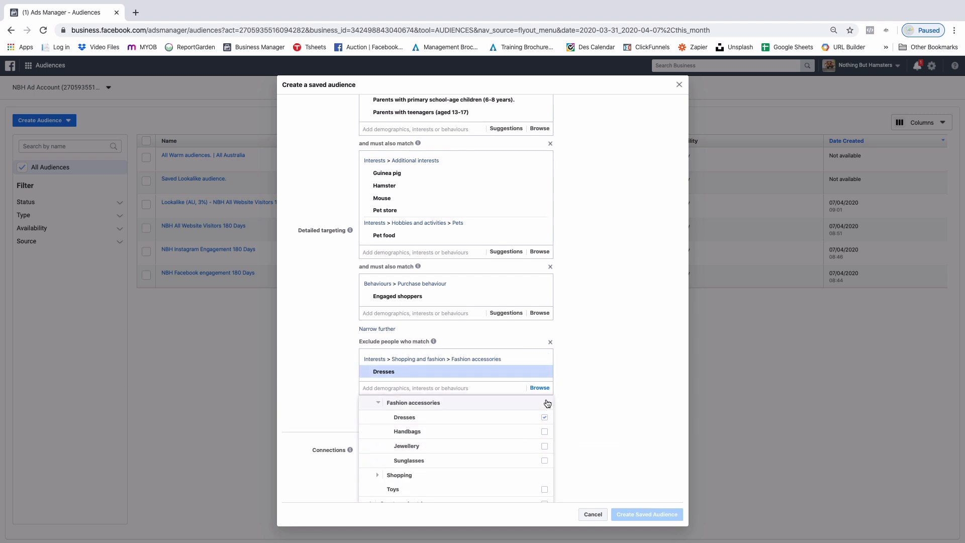
Add Sunglasses, Jewellery and Handbags from Fashion accessories to the excluded interests and check the potential reach
click(544, 461)
click(544, 453)
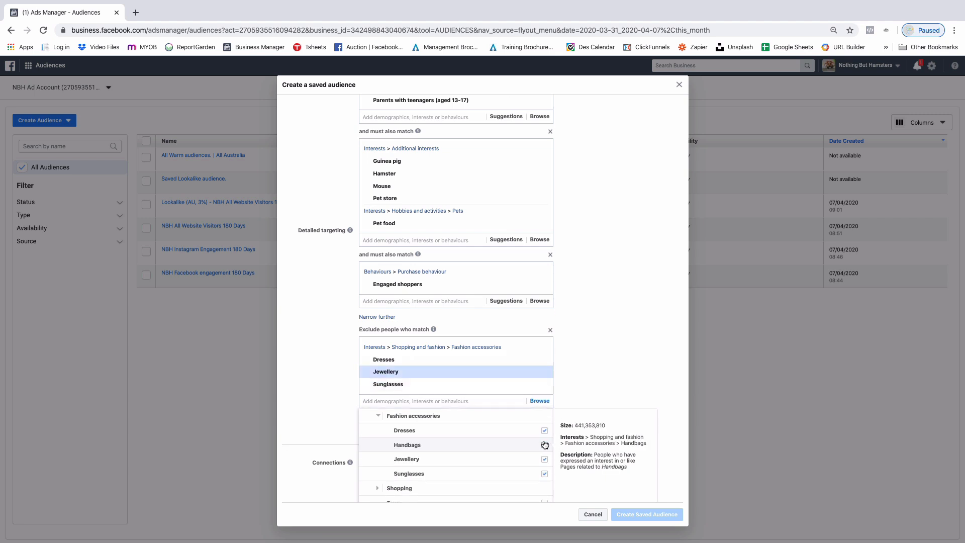
click(545, 451)
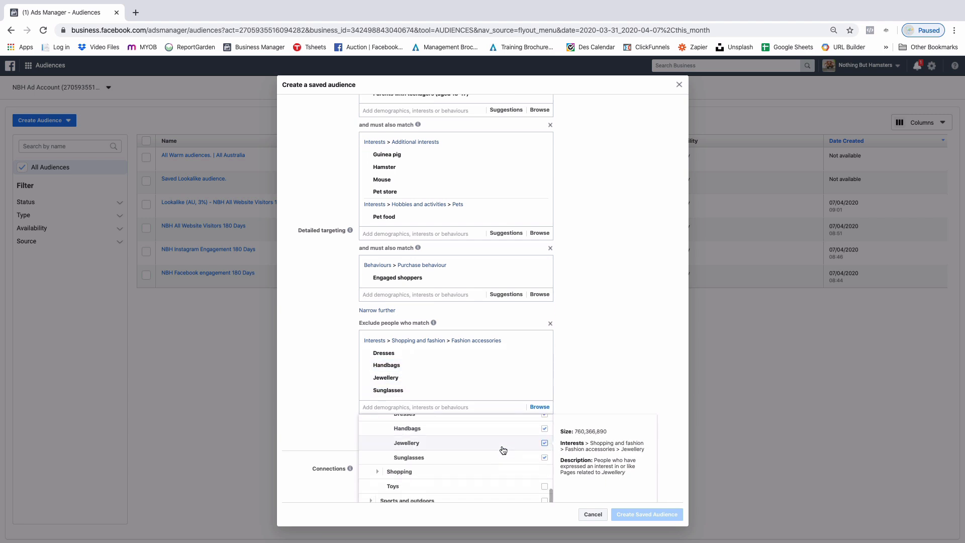
click(586, 373)
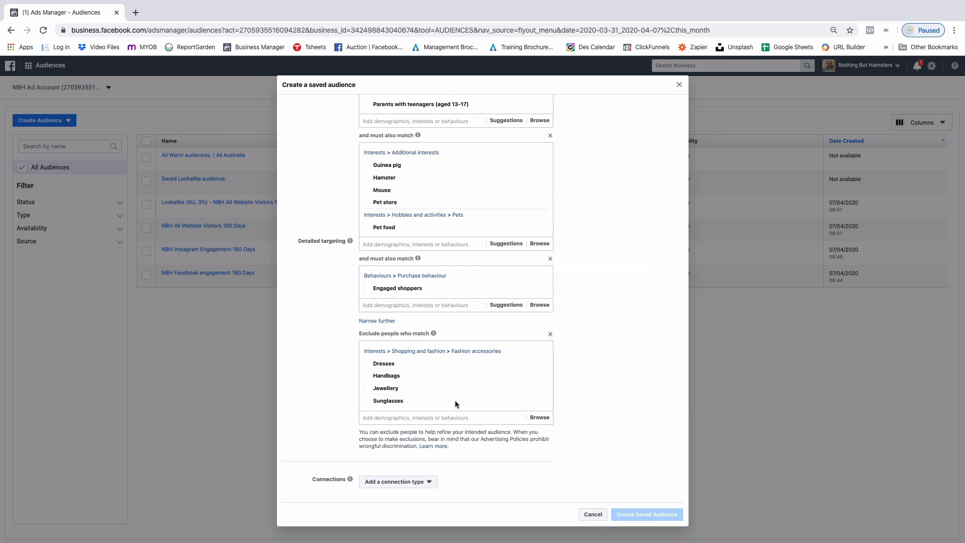
scroll(604, 366, up, 10)
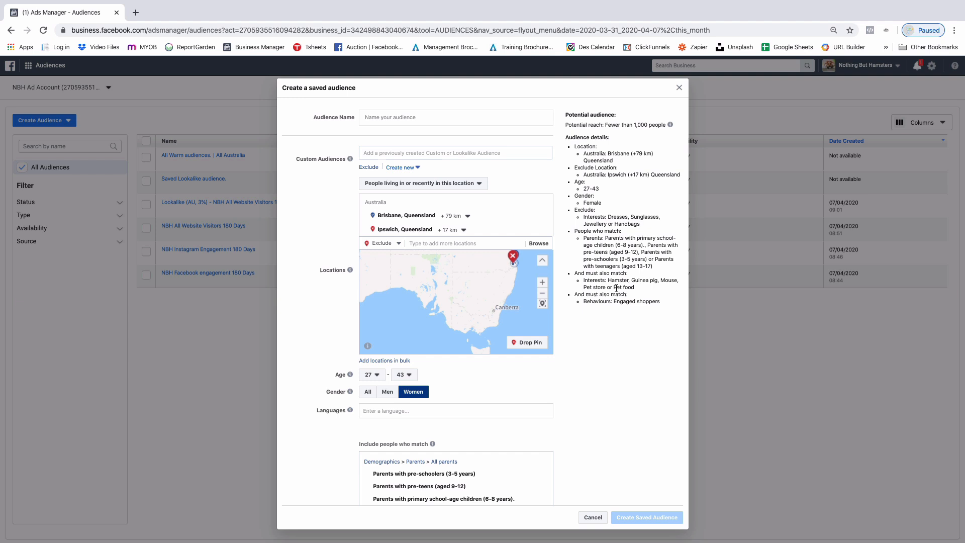
scroll(616, 287, down, 10)
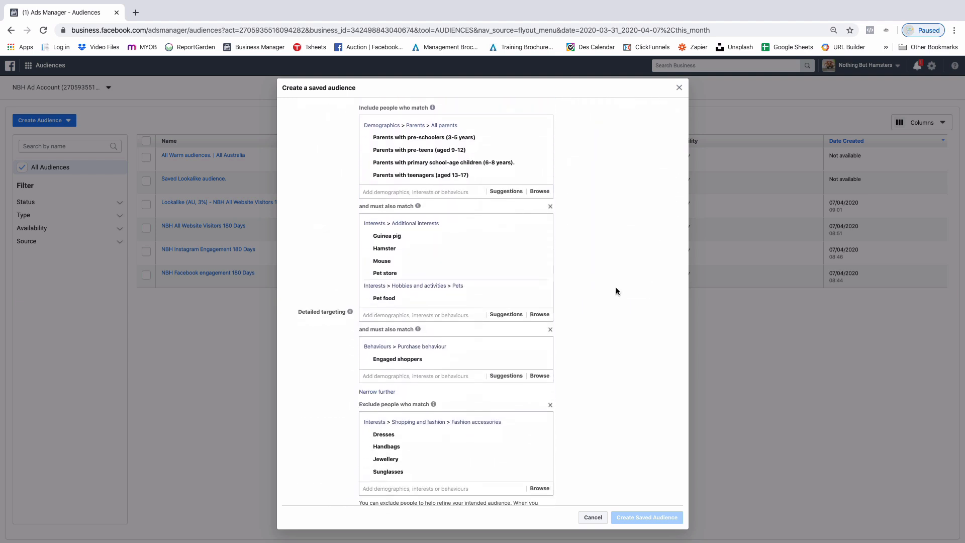
Remove the whole Fashion accessories exclusion, review the remaining must-also-match conditions, and check the potential reach
click(550, 337)
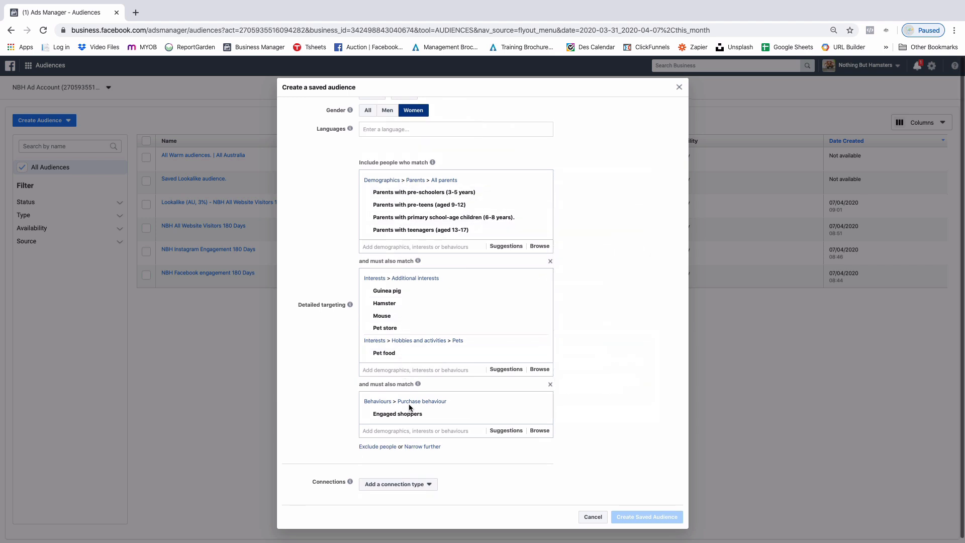
mouse_move(413, 415)
mouse_move(418, 262)
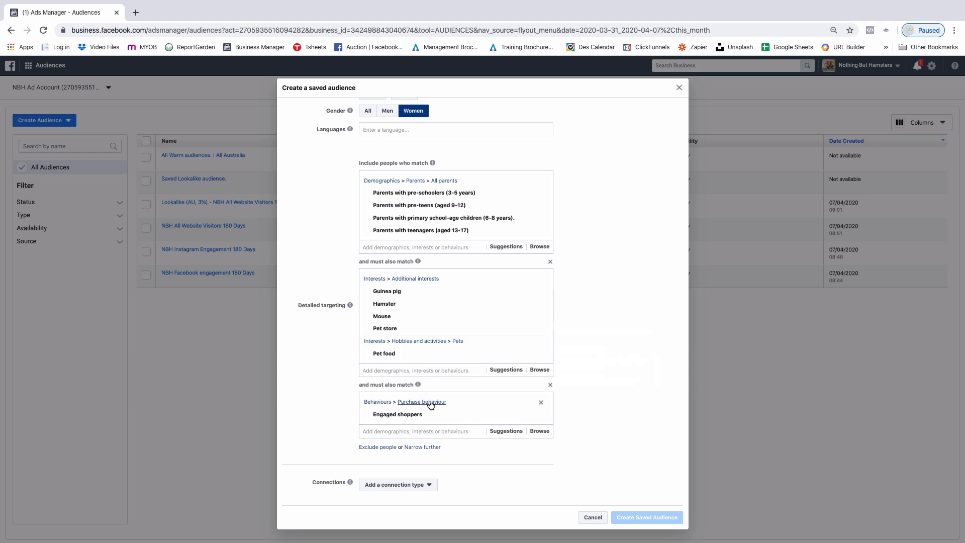
mouse_move(445, 411)
mouse_move(528, 289)
scroll(593, 355, up, 4)
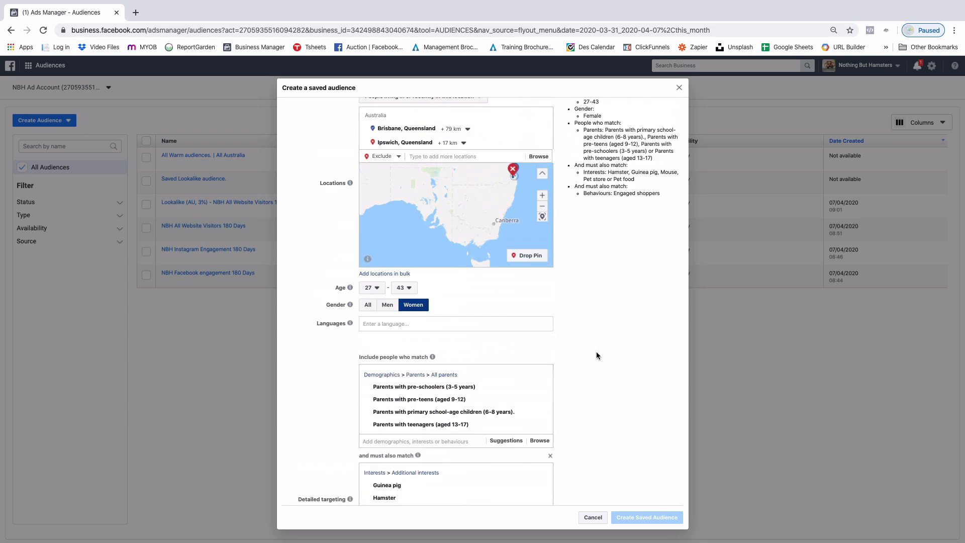
scroll(597, 356, up, 2)
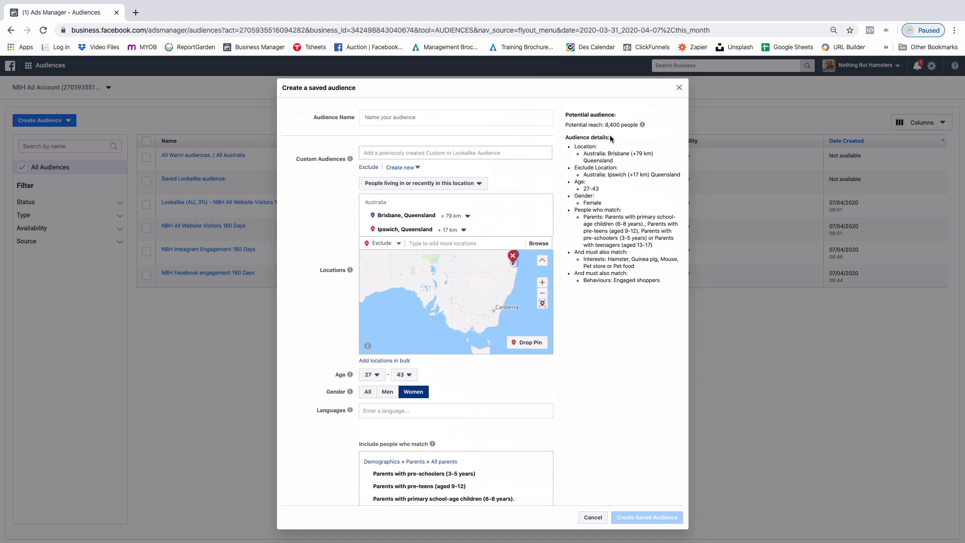
Name the audience "Women | 27-43 | Bris (no Ipsw) | Parents | Pet interest | purchase online" and create the saved audience
scroll(611, 135, down, 4)
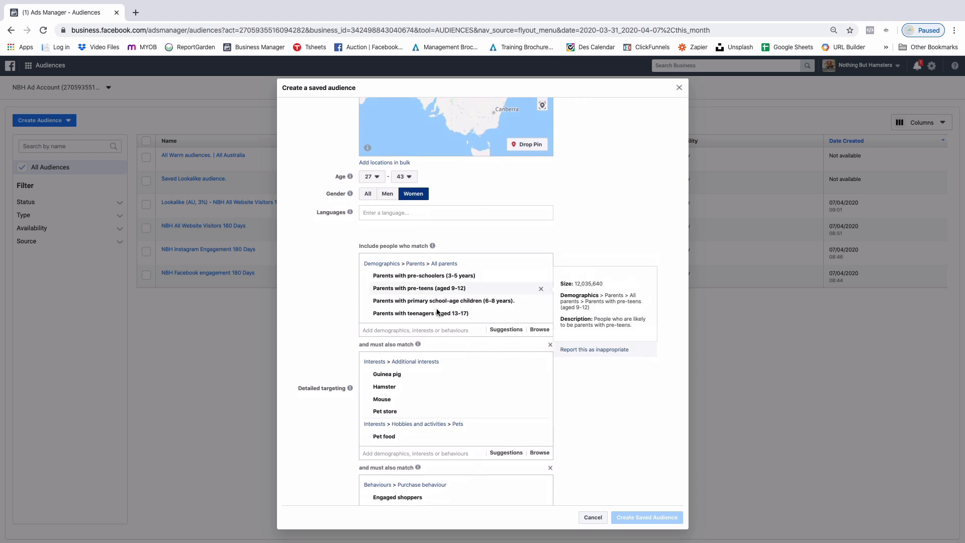
scroll(410, 272, down, 1)
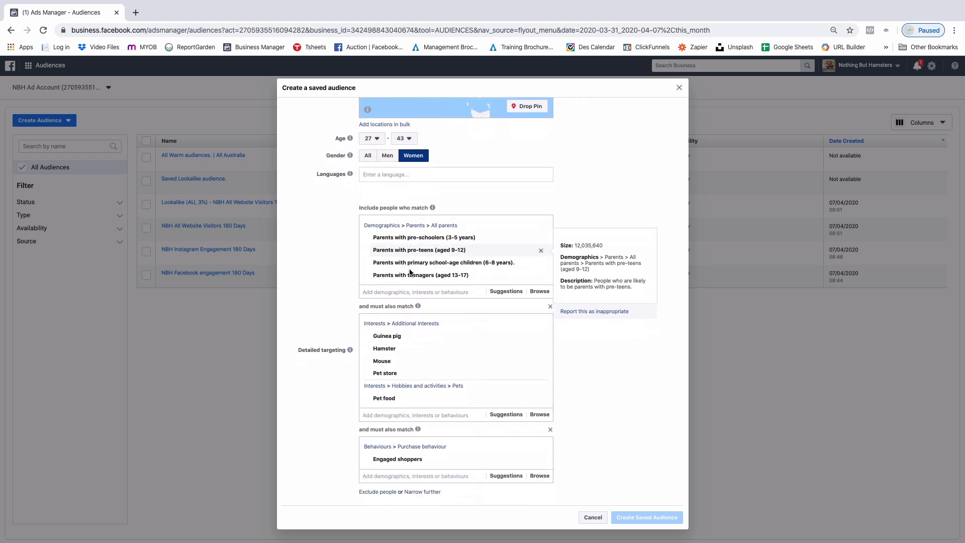
scroll(410, 272, down, 1)
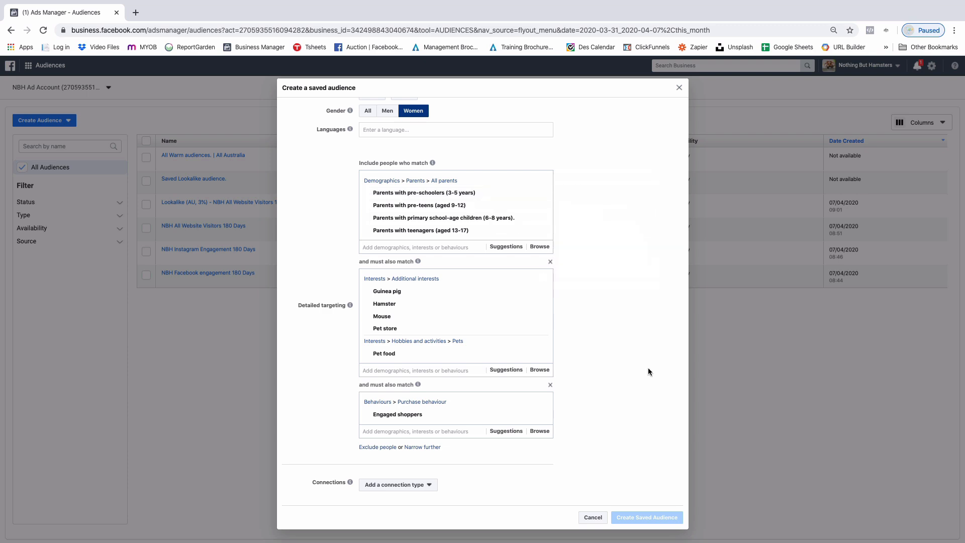
scroll(645, 372, up, 6)
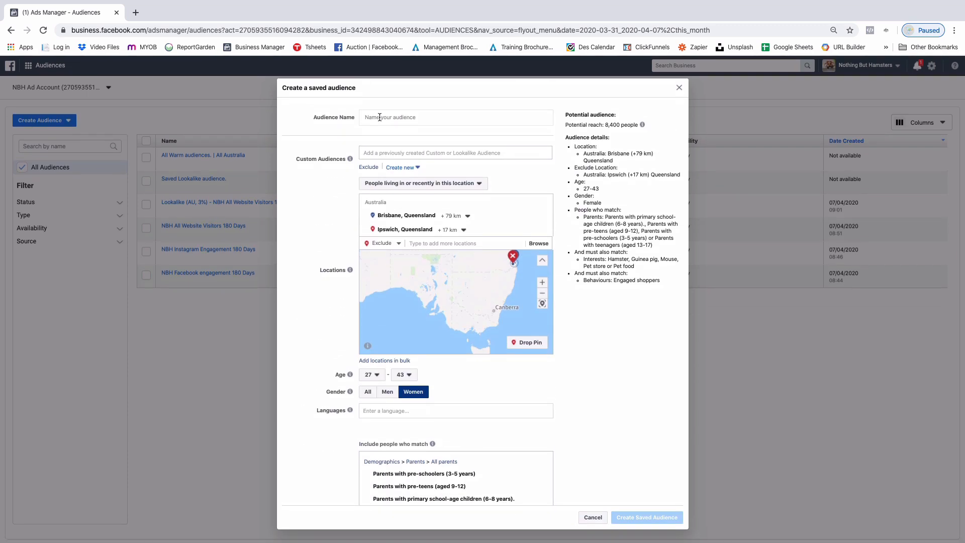
click(383, 115)
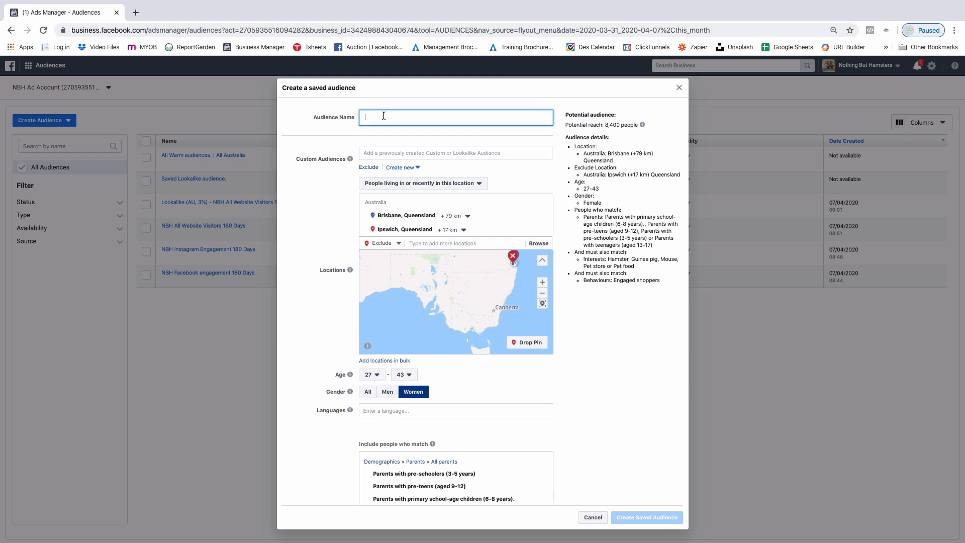
text(Women | 27)
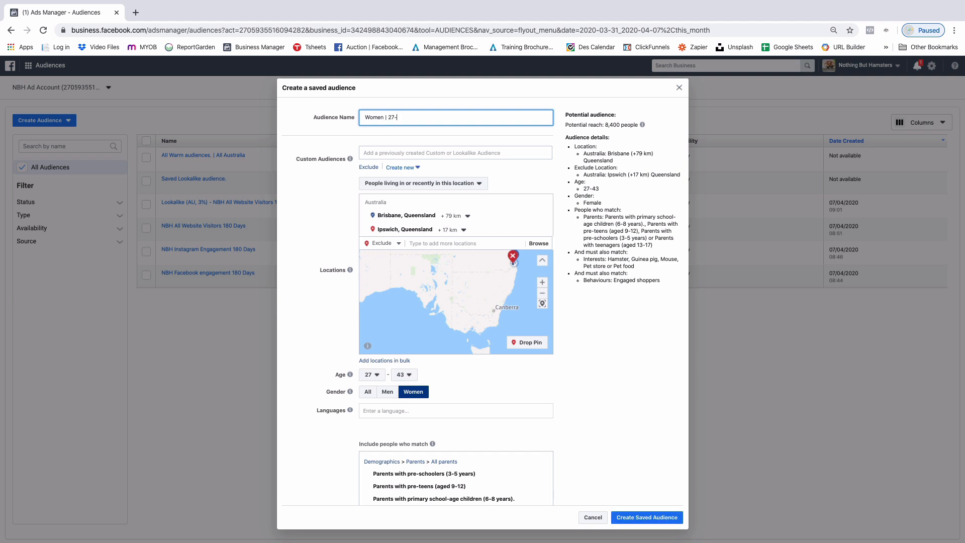
text(-43 | Bris (no Ipsw) | Parents | Pet interest | purchase online)
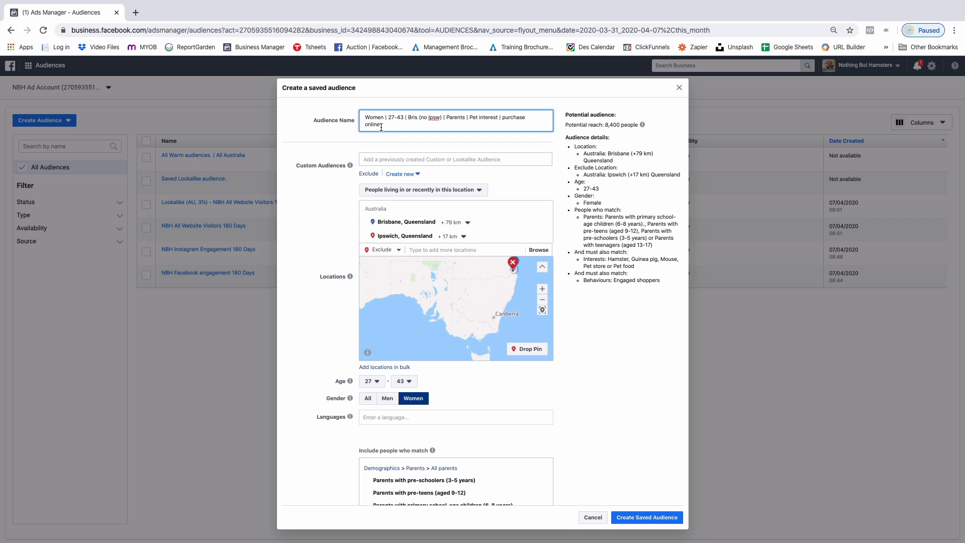
drag(382, 124, 360, 119)
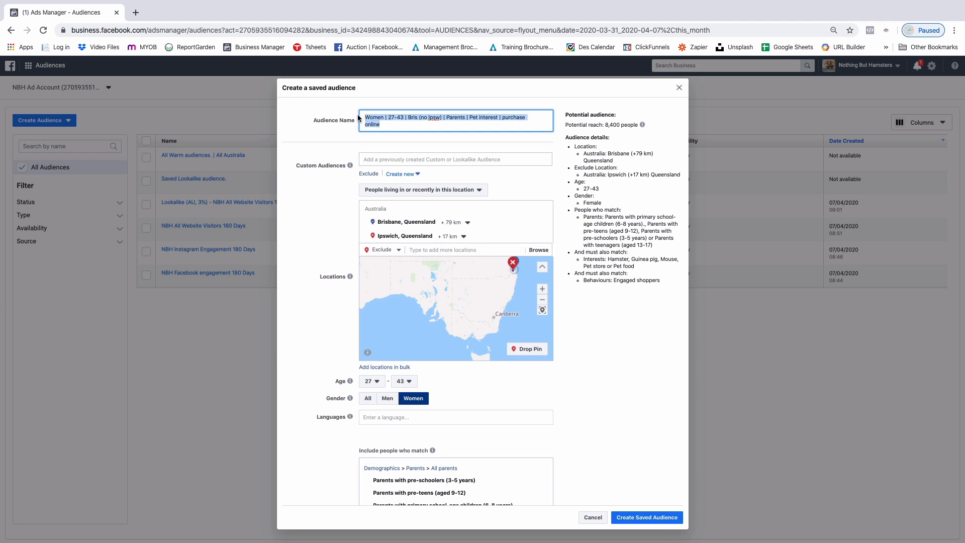
click(484, 143)
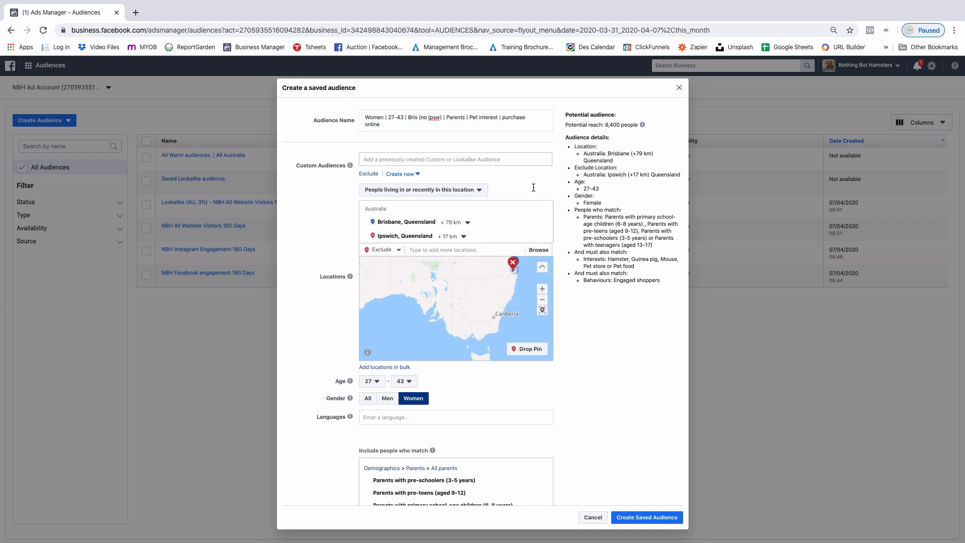
click(648, 520)
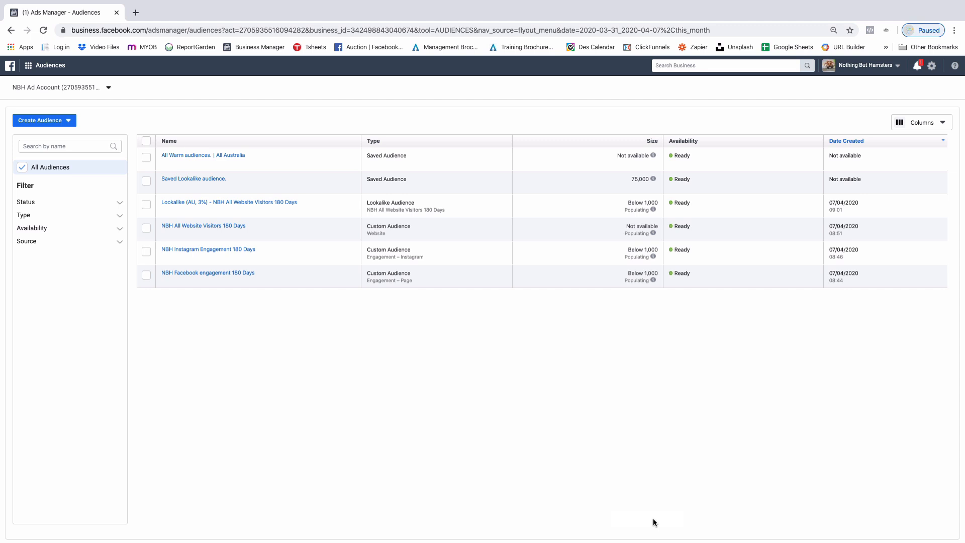